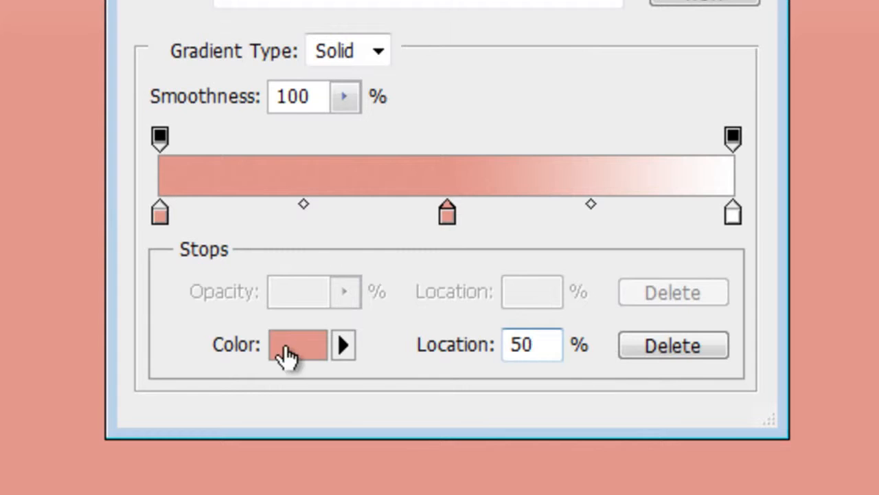
Check the hue, saturation and brightness values of the gradient's middle colour stop
left_click(286, 352)
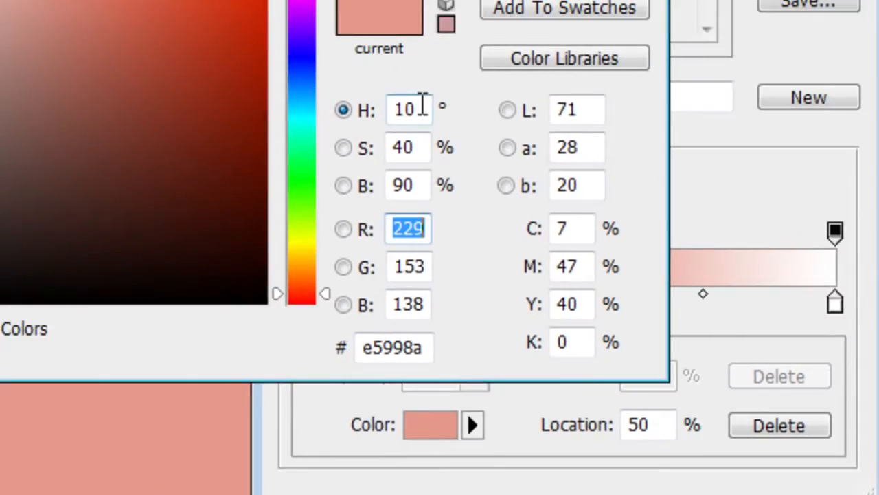
left_click(422, 105)
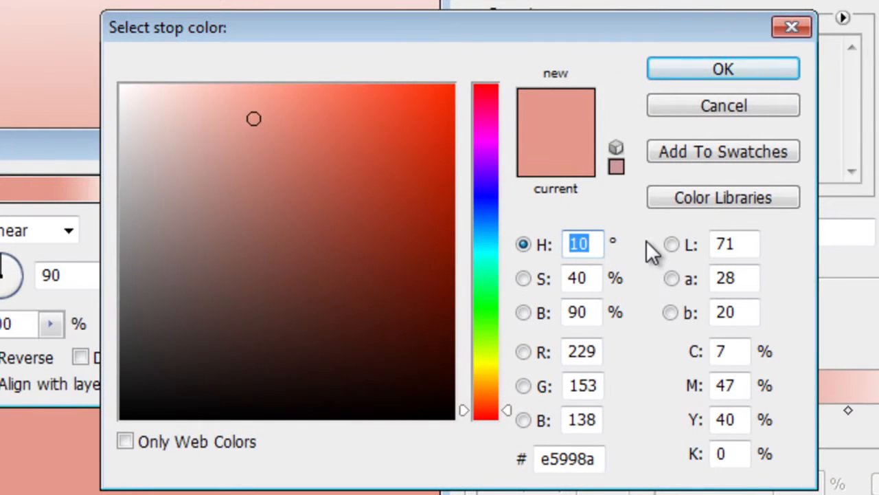
key("Tab")
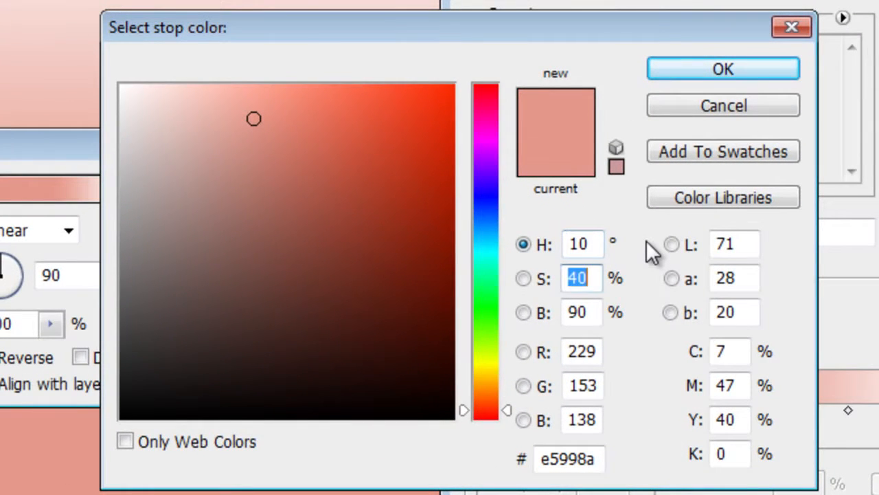
key("Tab")
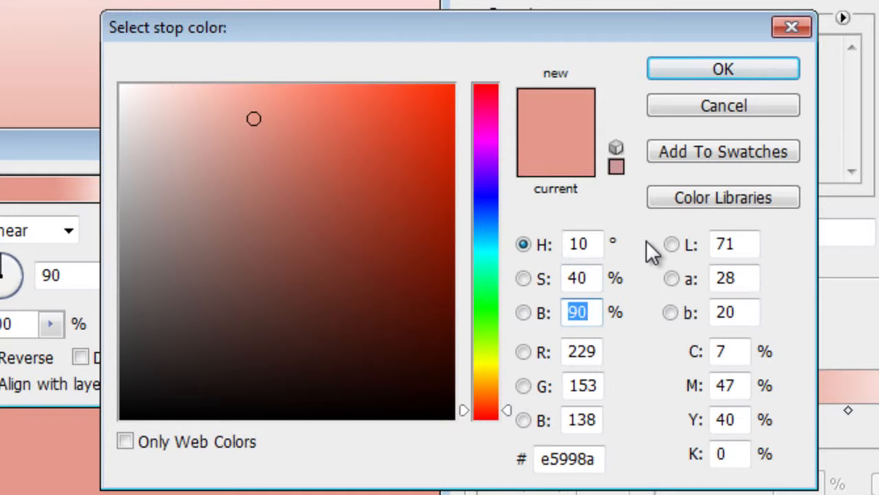
left_click(749, 69)
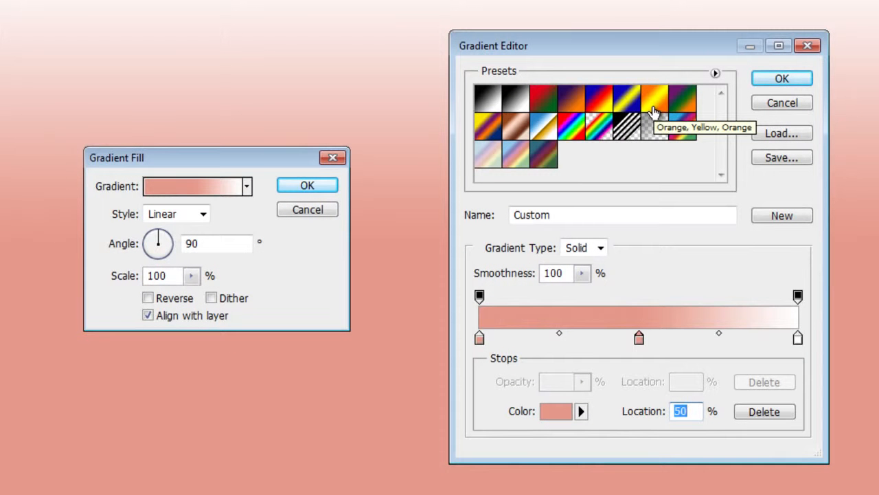
Set the gradient's end colour stop to hue 340°, saturation 60%, brightness 60% and accept the edited gradient
left_click(798, 338)
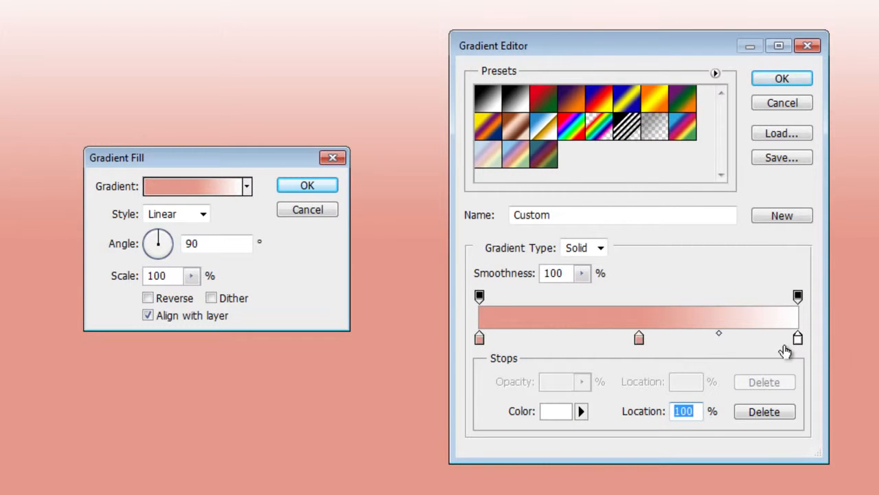
left_click(554, 411)
left_click(550, 226)
double_click(550, 229)
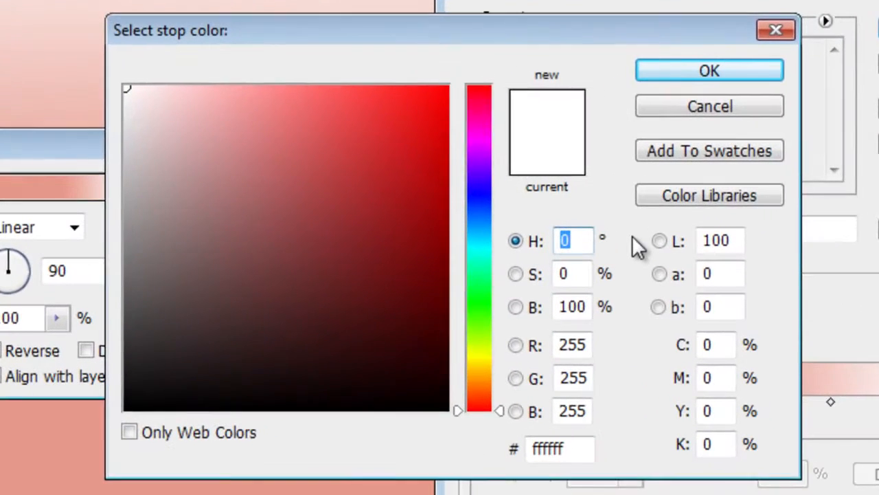
type("340")
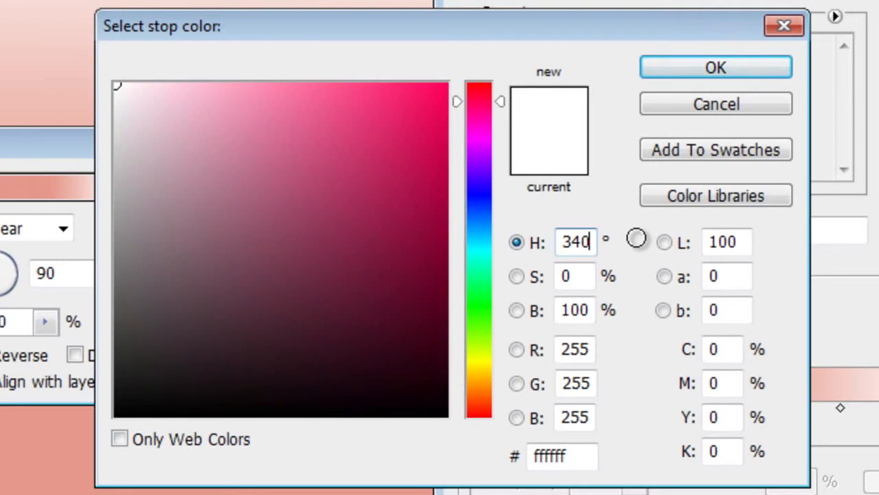
key("Tab")
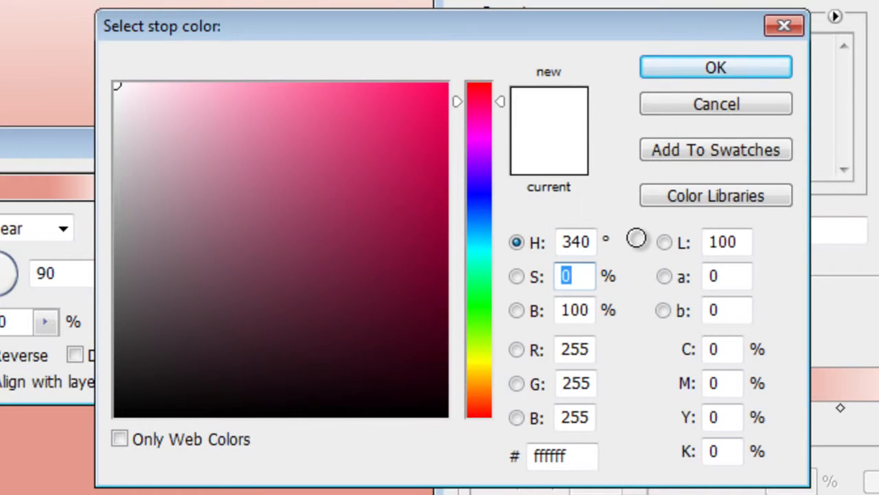
type("60")
key("Tab")
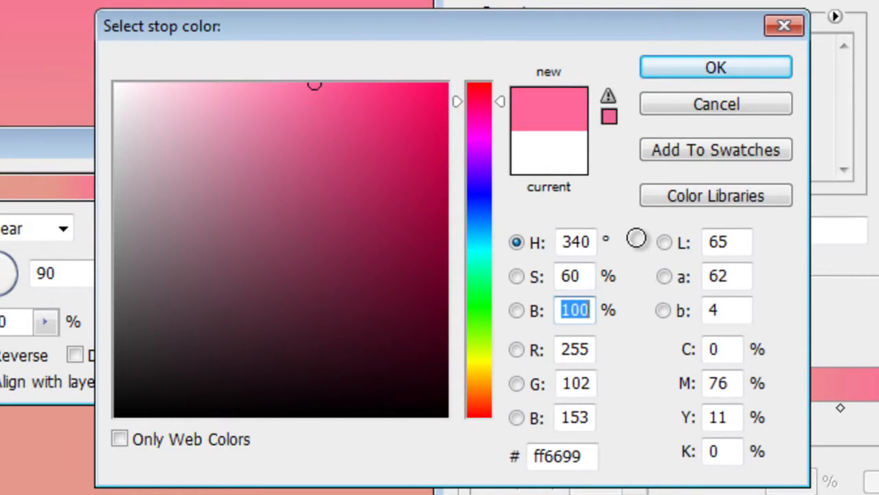
type("60")
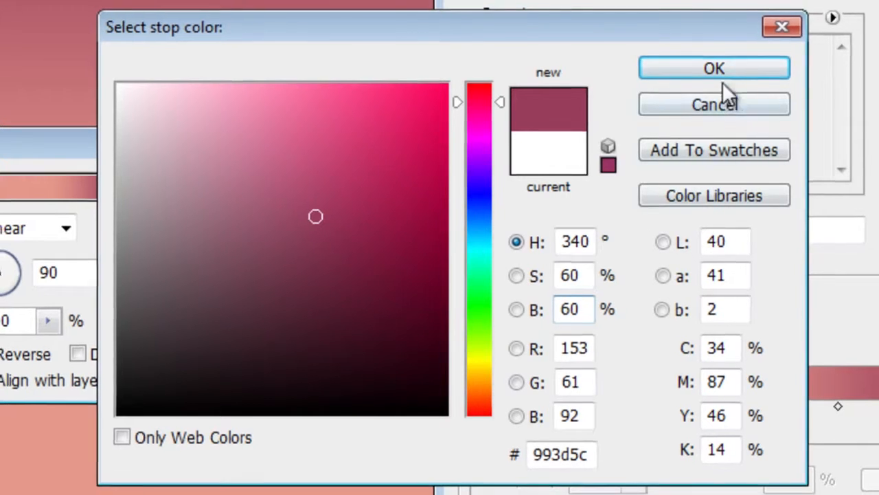
left_click(720, 74)
left_click(773, 79)
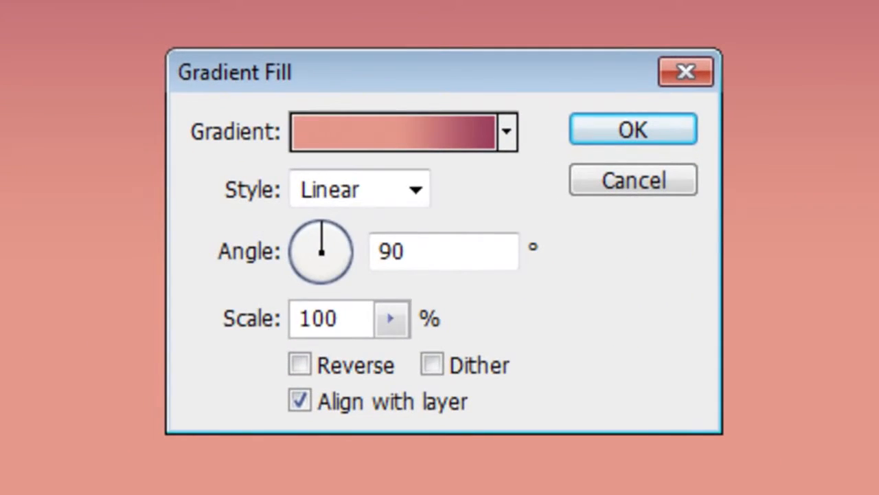
Apply the gradient fill with Radial style at 150% scale and set its layer's blend mode to Overlay
left_click(171, 213)
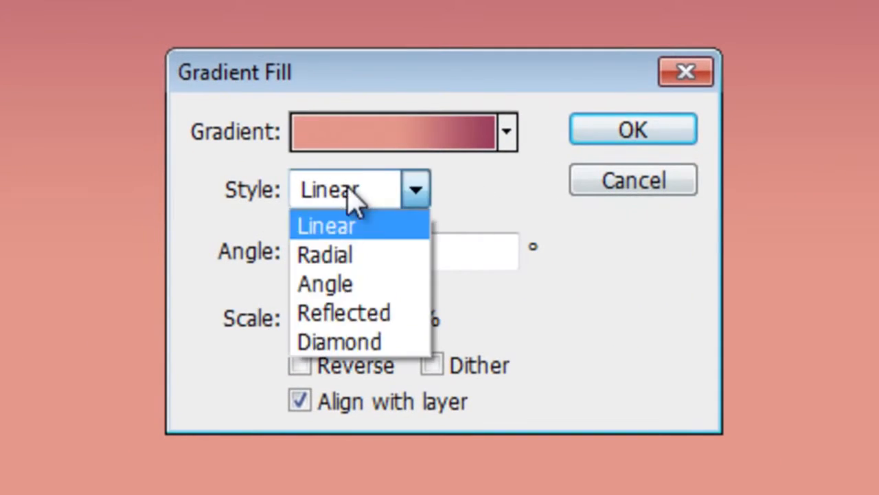
left_click(344, 255)
left_click_drag(391, 318, 512, 367)
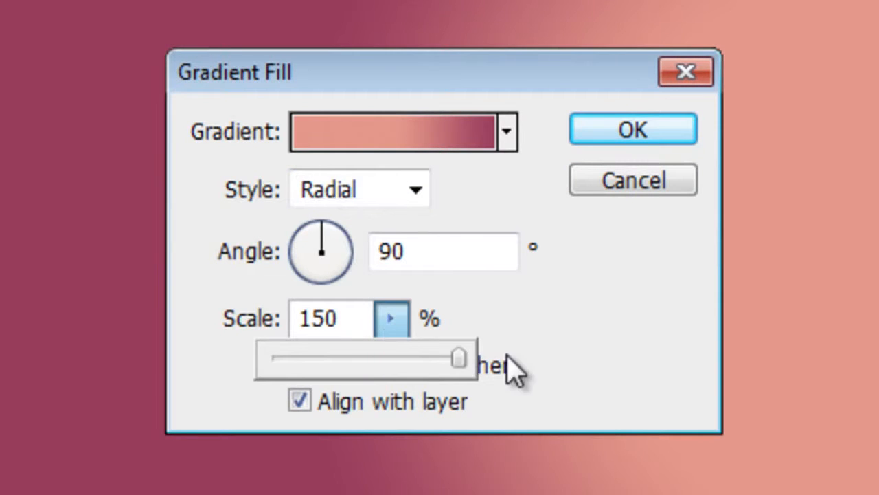
left_click(670, 130)
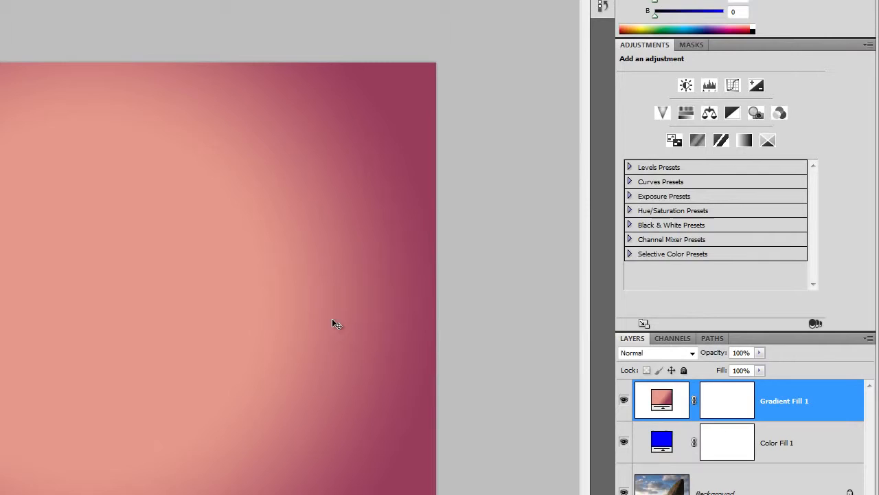
left_click(656, 353)
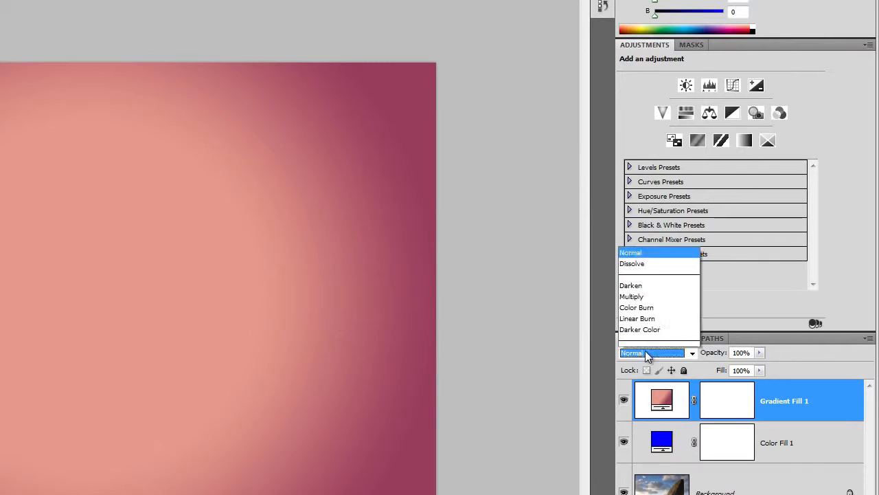
left_click(644, 164)
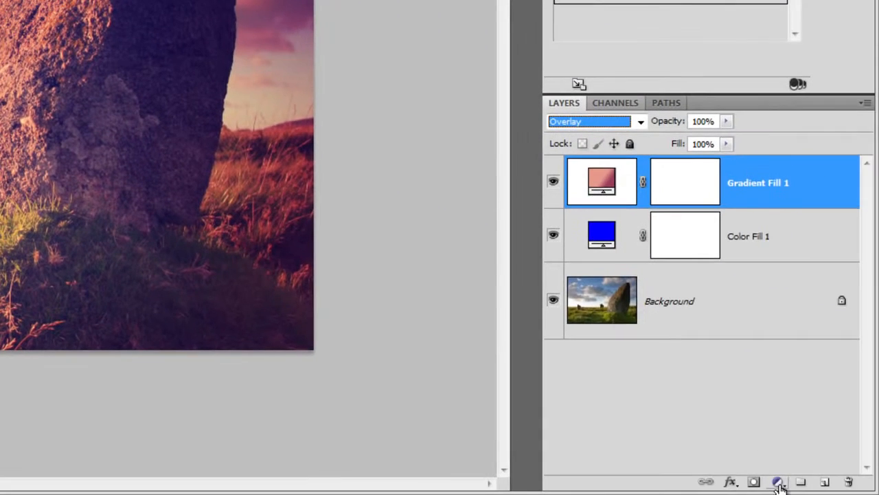
Add a second gradient fill layer above the first, based on the Foreground to Background preset
left_click(780, 483)
left_click(754, 142)
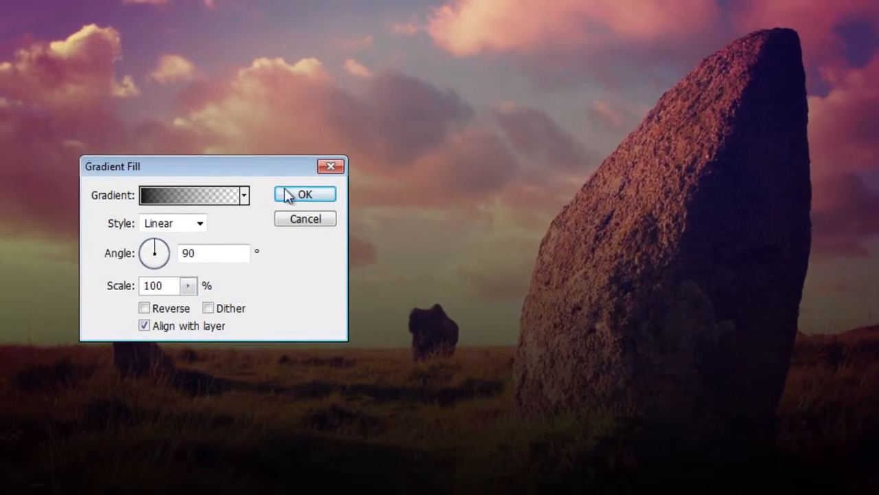
left_click(191, 195)
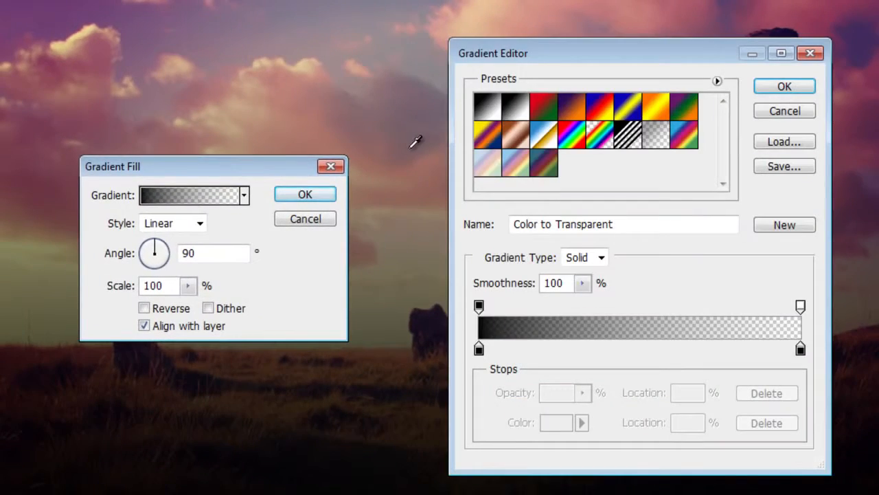
left_click(485, 113)
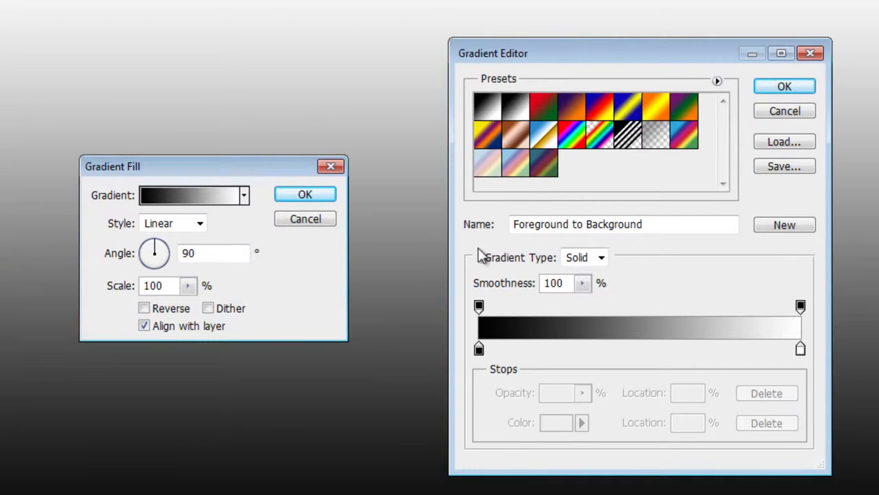
Set the new gradient's starting colour stop to hue 320°, saturation 90%, brightness 70%
left_click(479, 349)
left_click(556, 423)
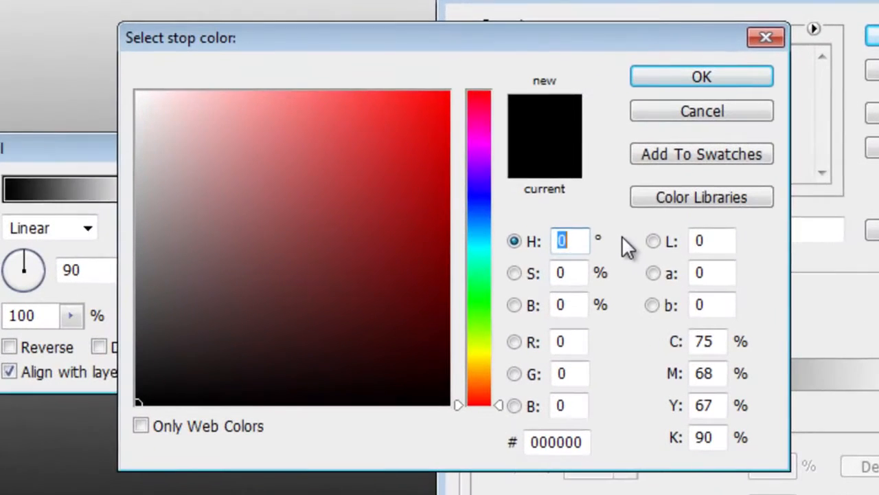
type("320")
key("Tab")
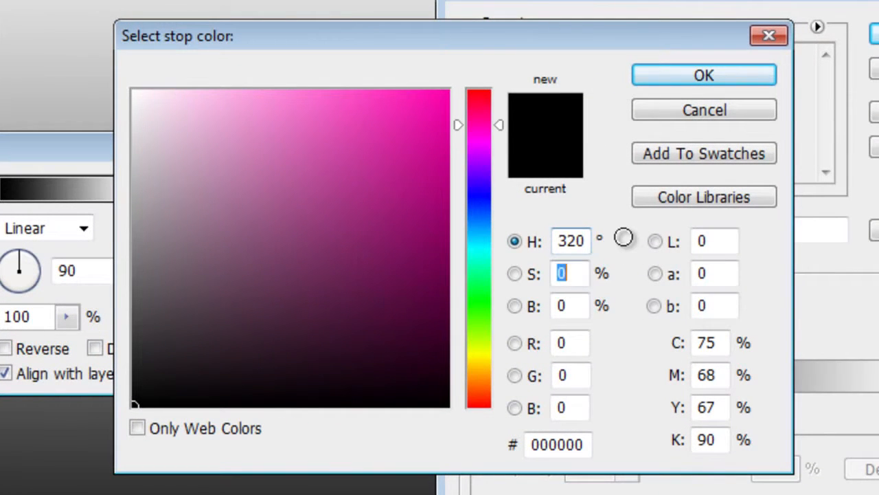
type("90")
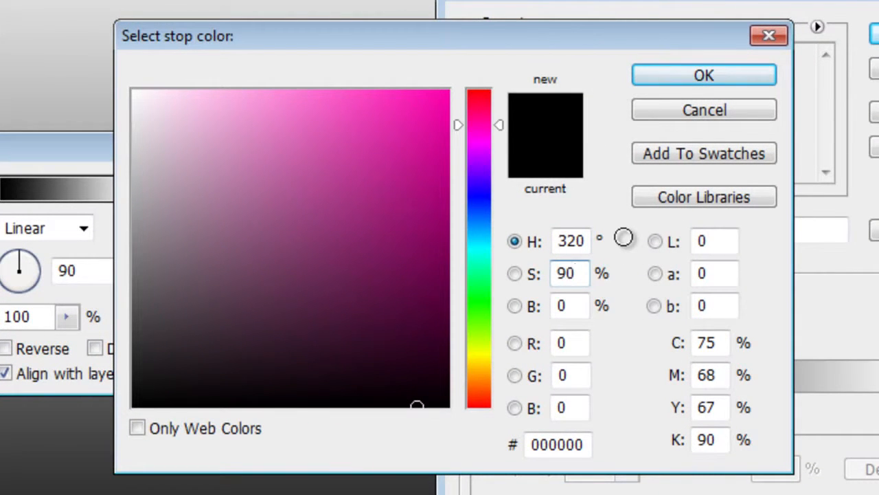
key("Tab")
type("70")
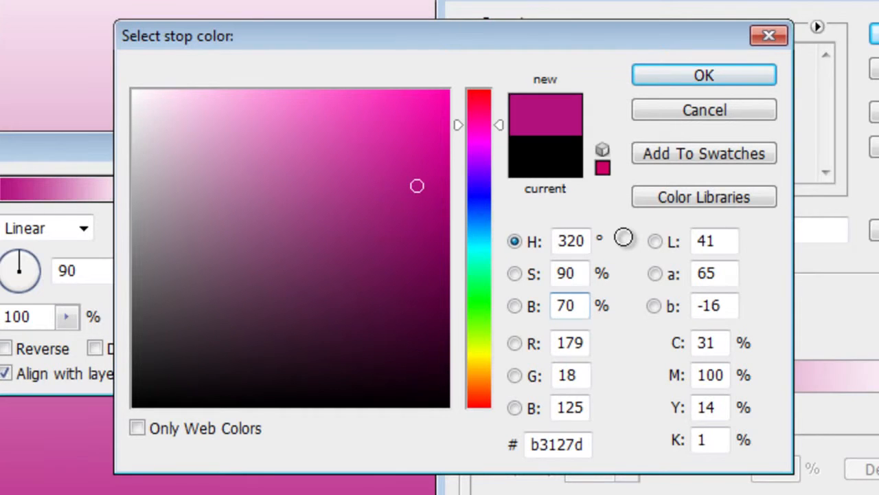
left_click(742, 77)
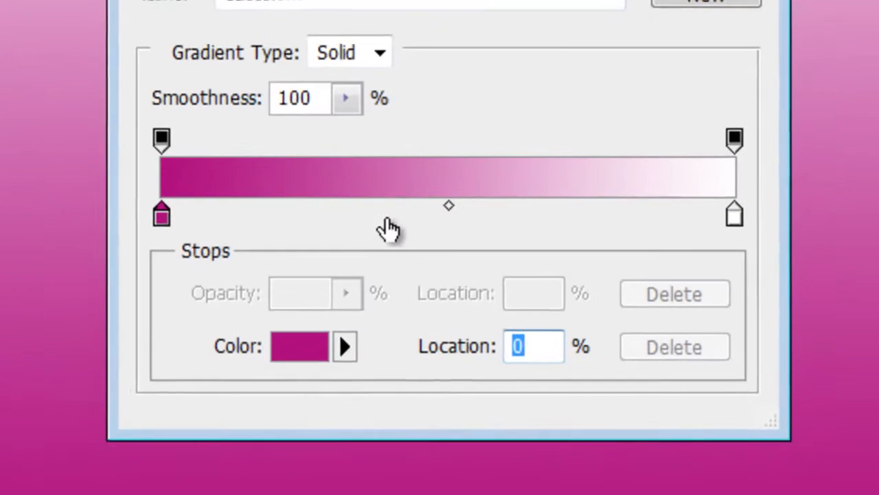
Add a colour stop at 50% location and keep its colour at hue 320°, saturation 90%, brightness 70%
left_click(612, 337)
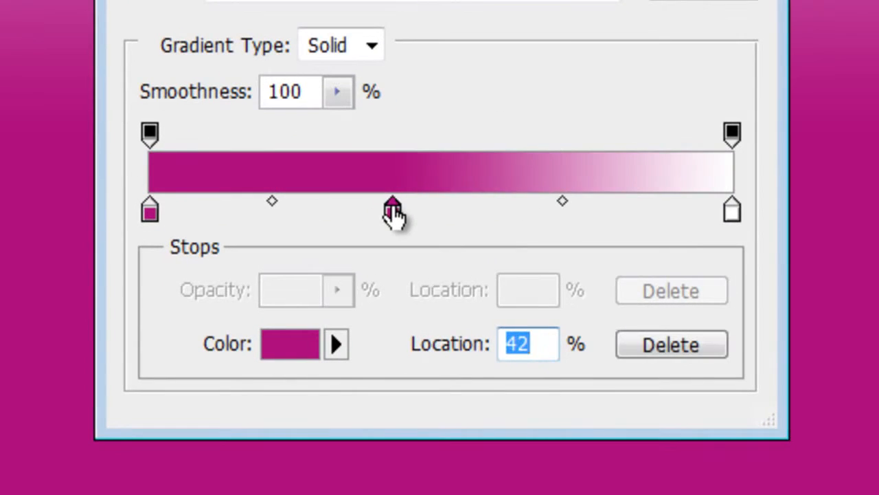
type("50")
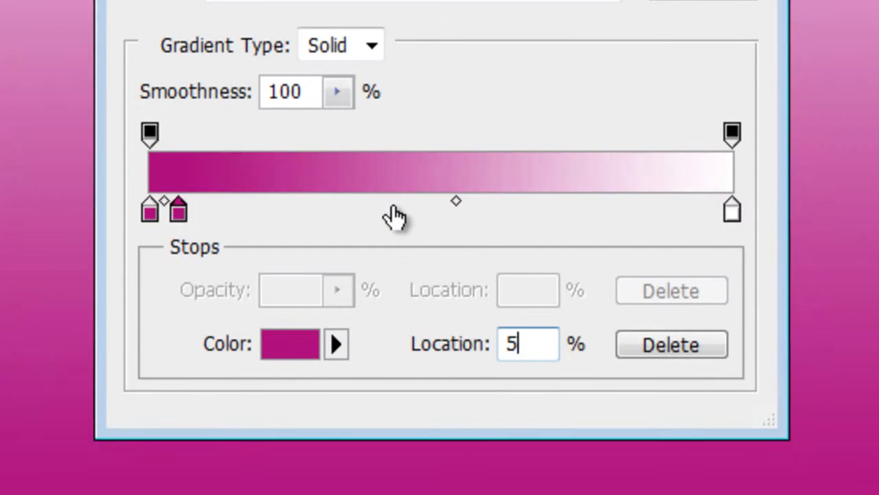
left_click(292, 347)
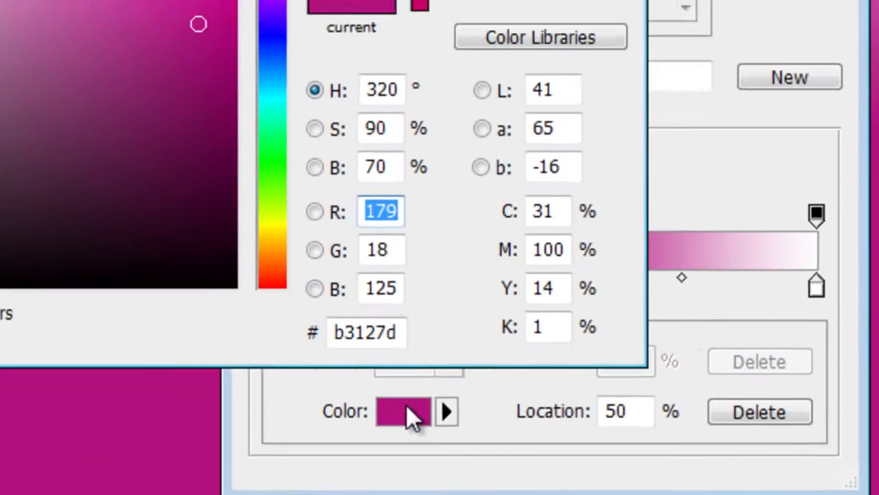
double_click(584, 237)
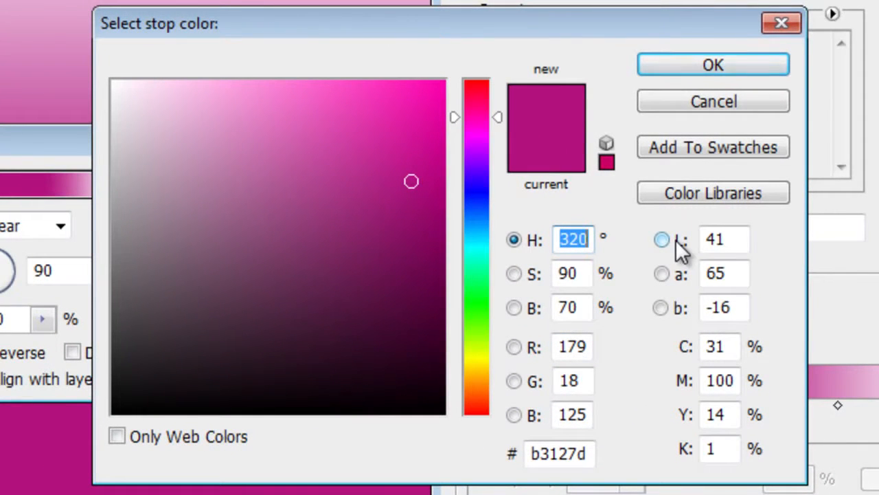
key("Tab")
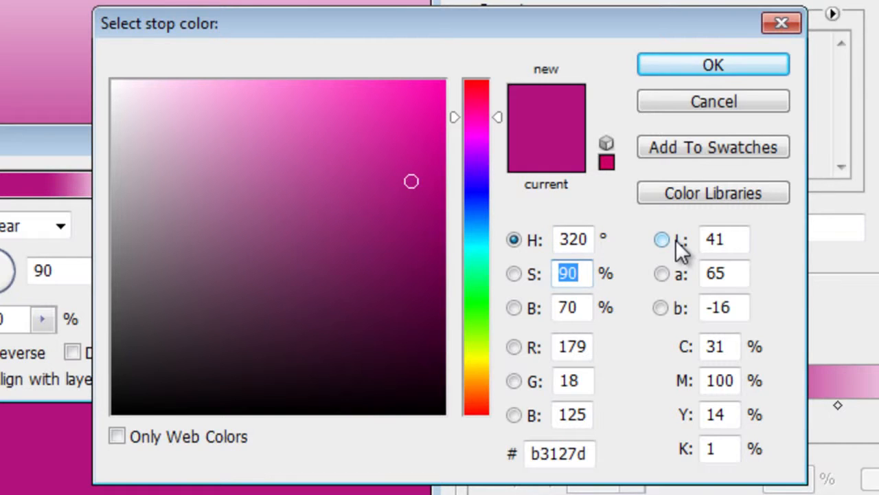
key("Tab")
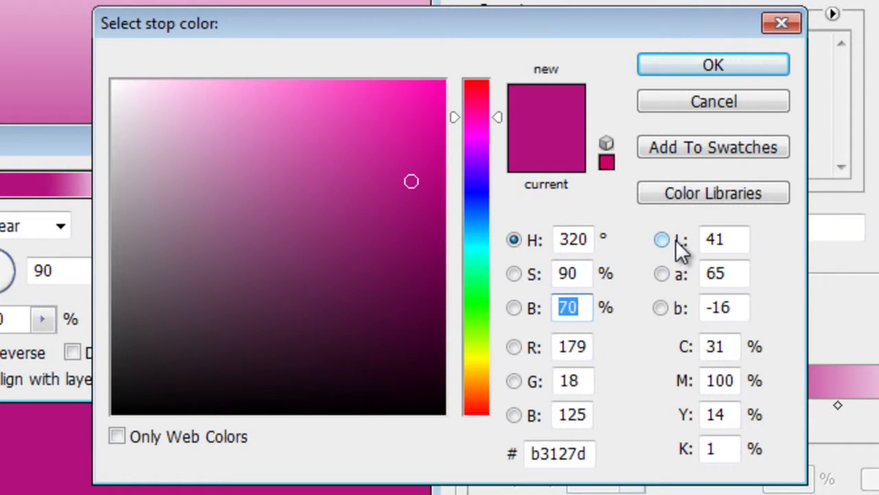
left_click(722, 62)
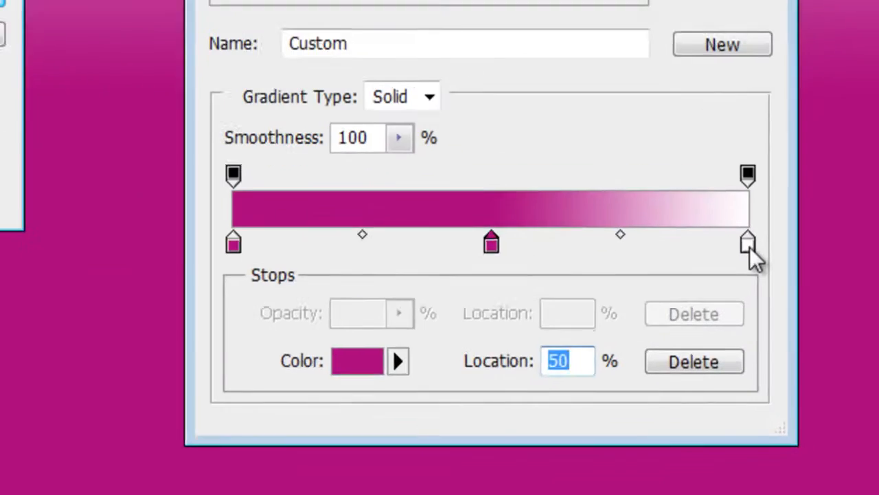
Set the gradient's end colour stop to hue 290°, saturation 90%, brightness 40% and accept the edited gradient
left_click(798, 338)
left_click(283, 346)
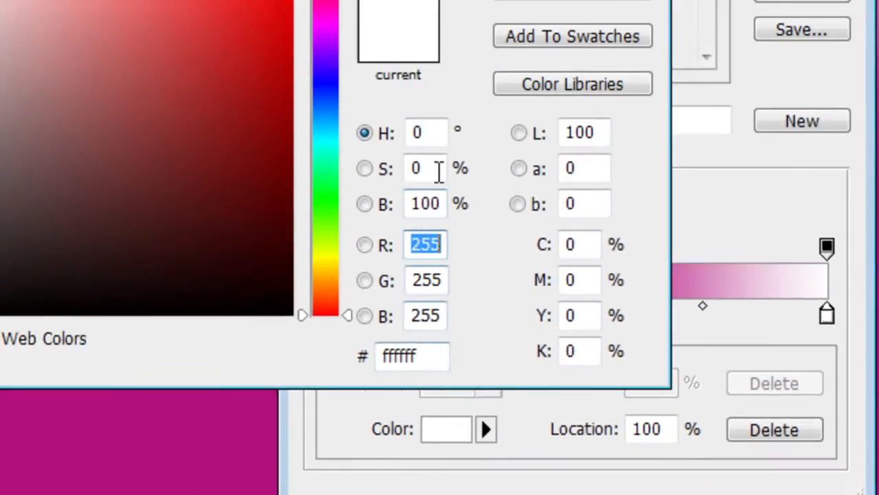
left_click(549, 238)
type("290")
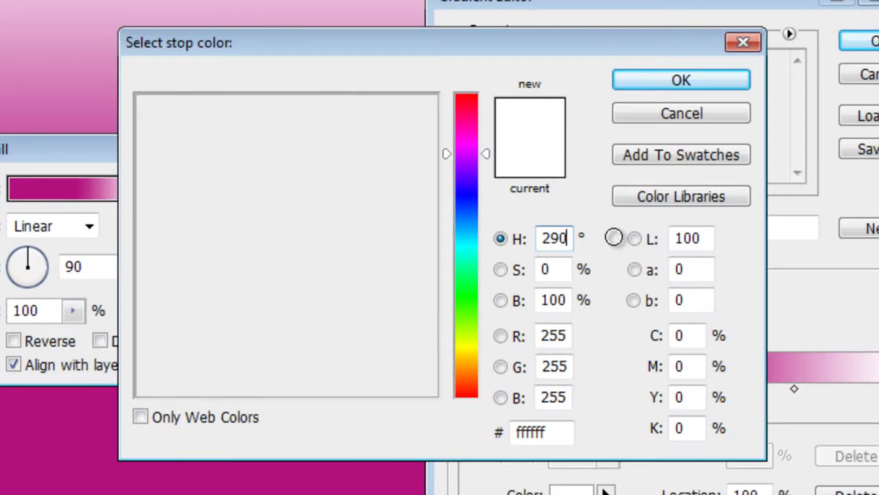
key("Tab")
type("90")
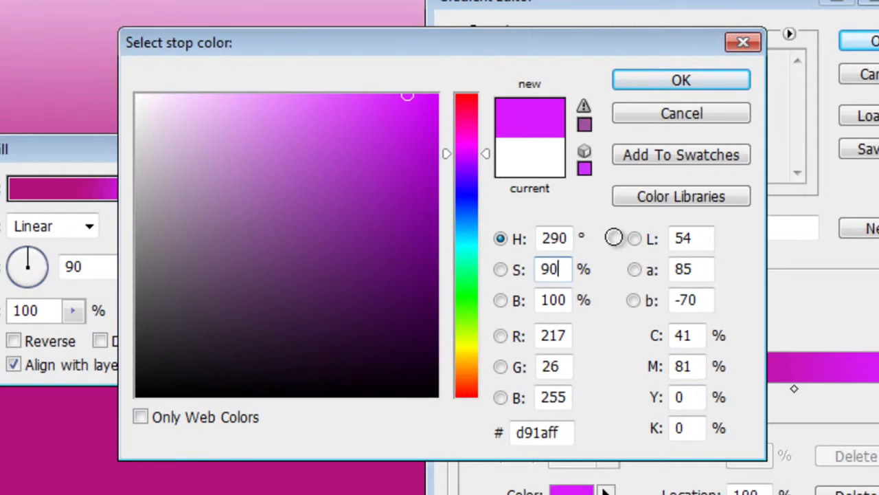
key("Tab")
type("40")
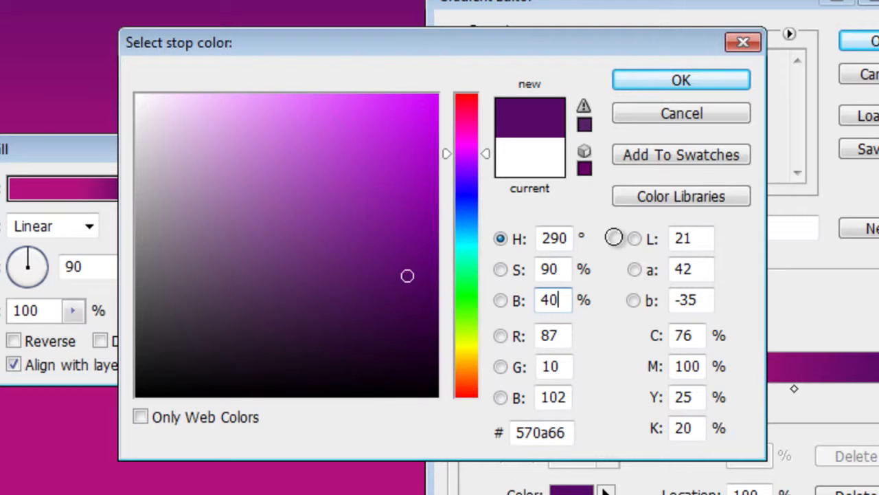
left_click(681, 80)
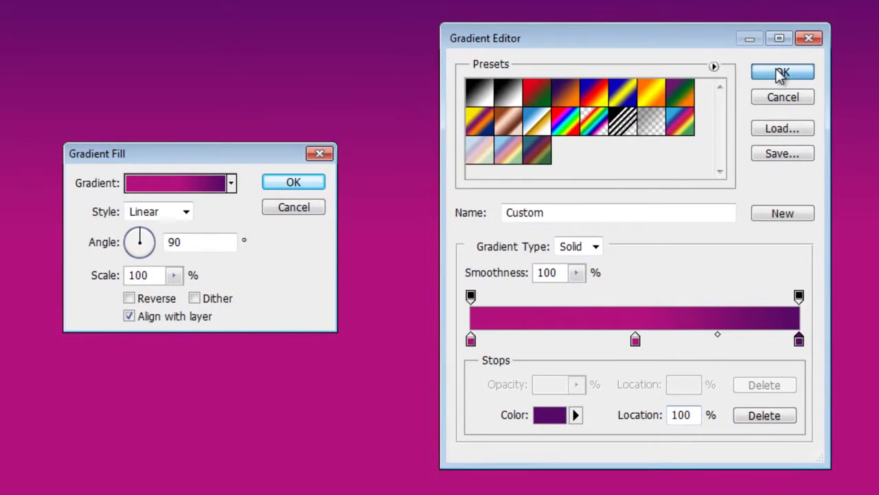
left_click(782, 74)
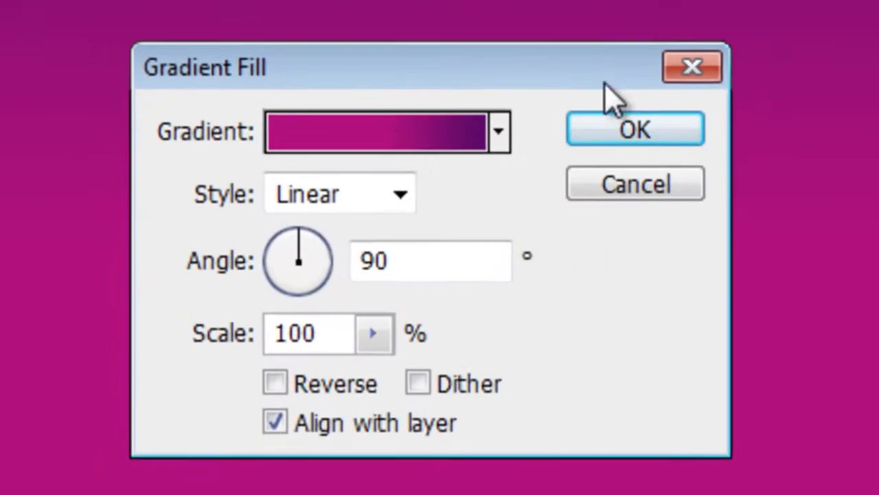
Apply the second gradient fill with Radial style at 150% scale
left_click(159, 212)
left_click(354, 265)
left_click_drag(398, 336, 672, 341)
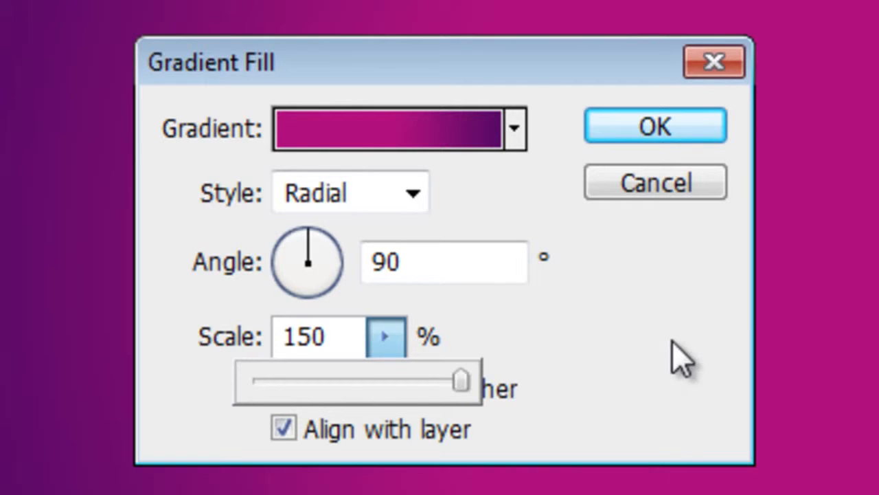
left_click(714, 131)
left_click_drag(378, 159, 325, 166)
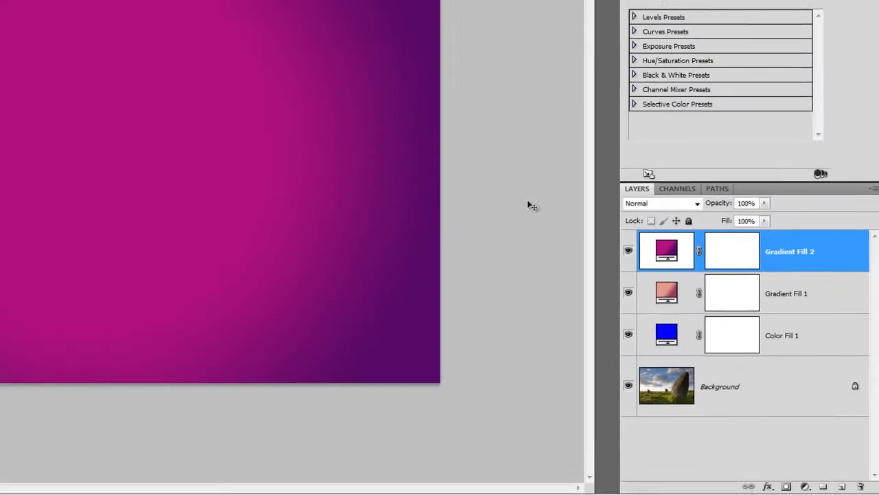
In the top gradient layer's blending options, split the This Layer white Blend If slider to 50 / 120
right_click(772, 261)
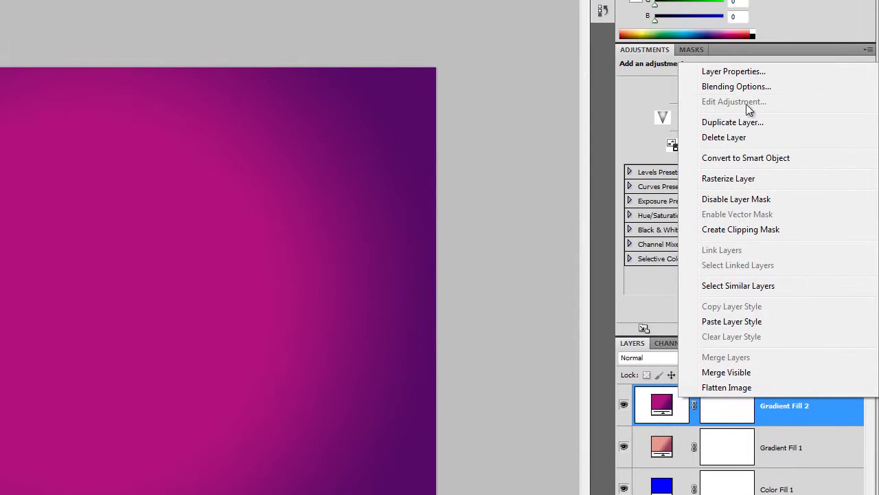
left_click(747, 91)
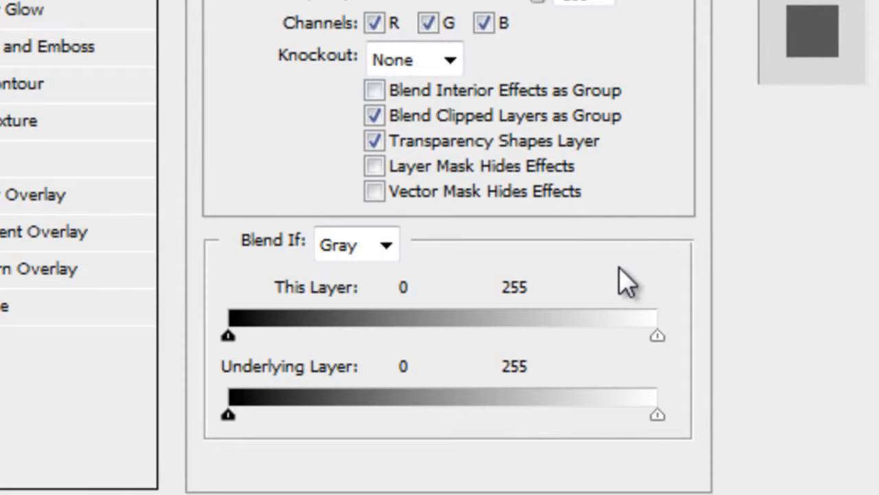
left_click_drag(658, 336, 430, 347)
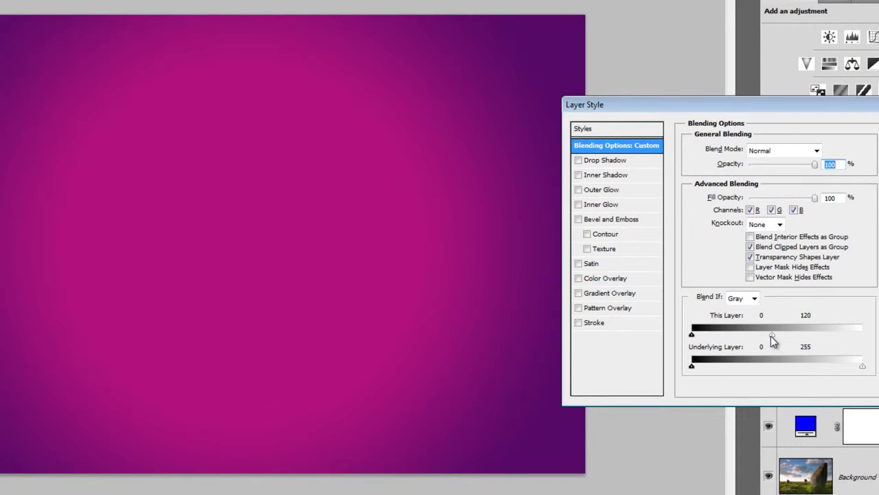
left_click_drag(771, 336, 726, 342)
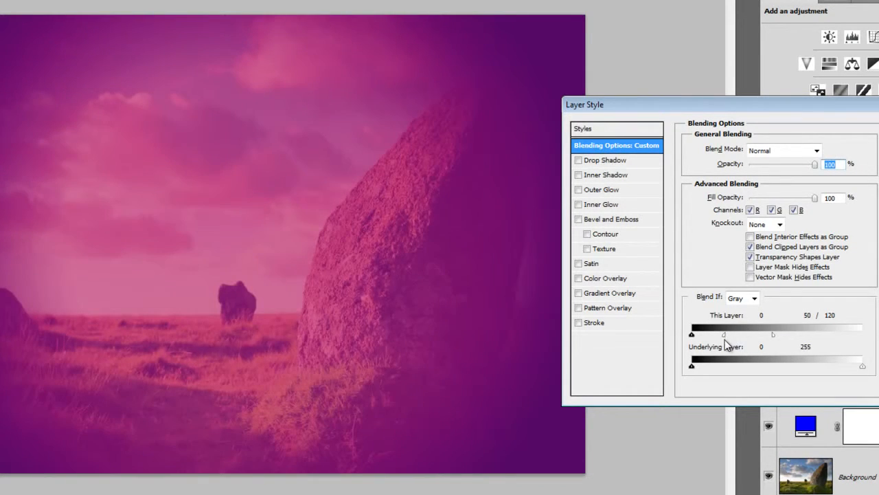
Set the top gradient layer's blend mode to Screen and apply the blending options
left_click(769, 151)
left_click(763, 275)
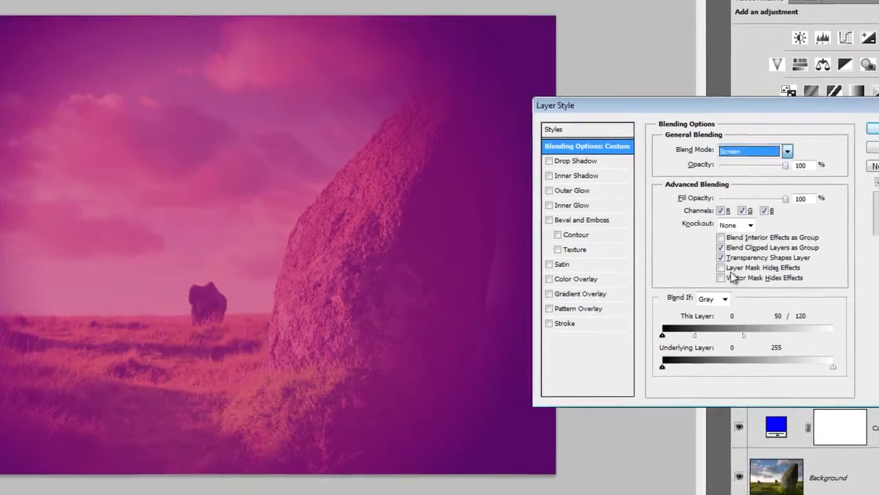
left_click(874, 128)
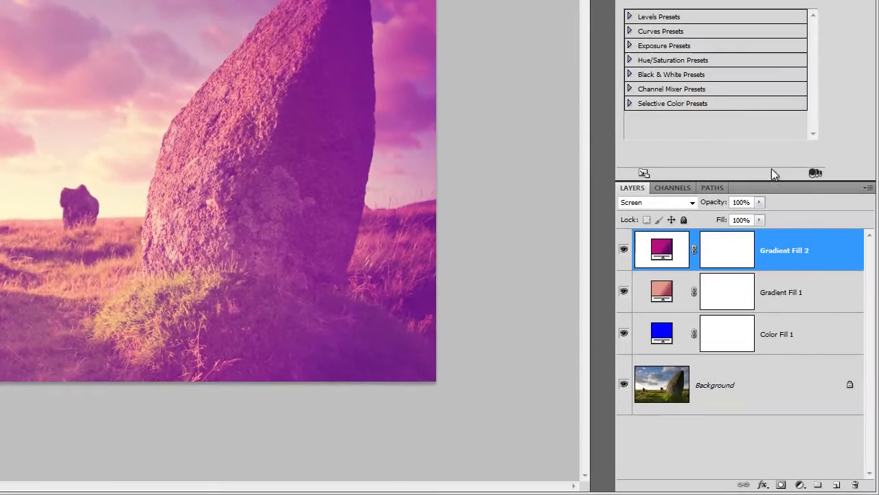
Add a Levels adjustment layer above the gradients and set its RGB shadow input level to 10
left_click(800, 485)
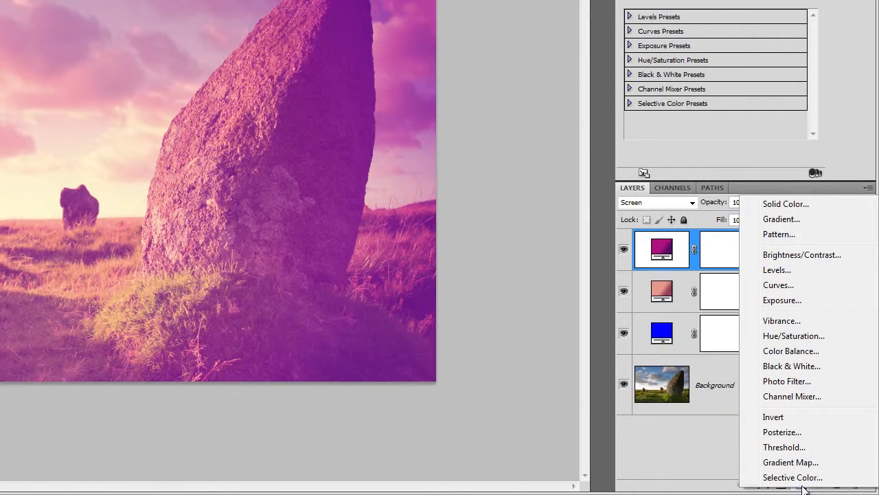
left_click(779, 270)
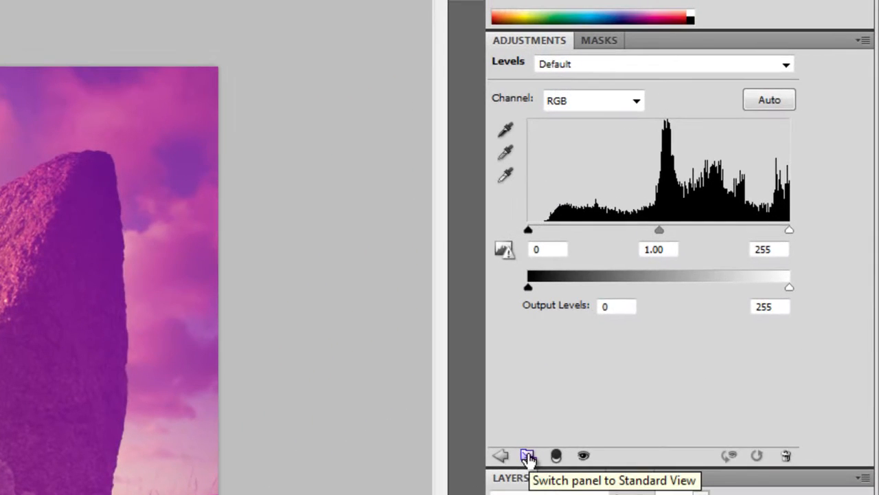
left_click(527, 455)
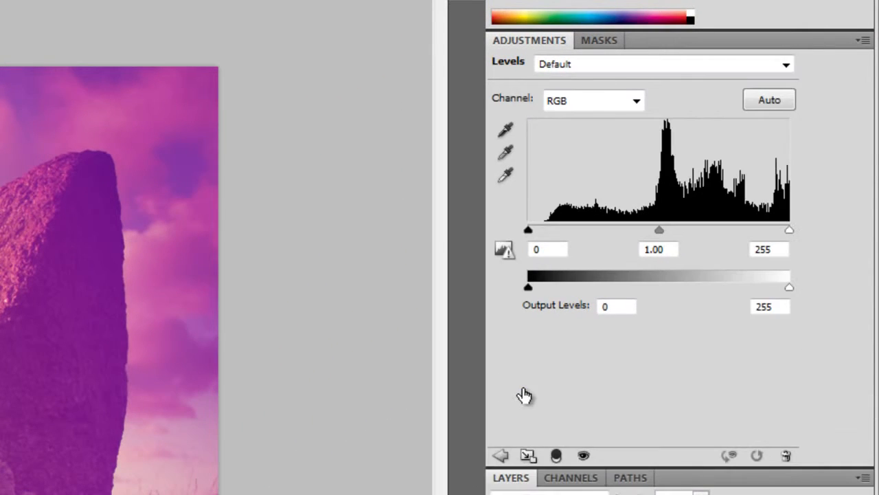
left_click(538, 250)
double_click(538, 249)
type("10")
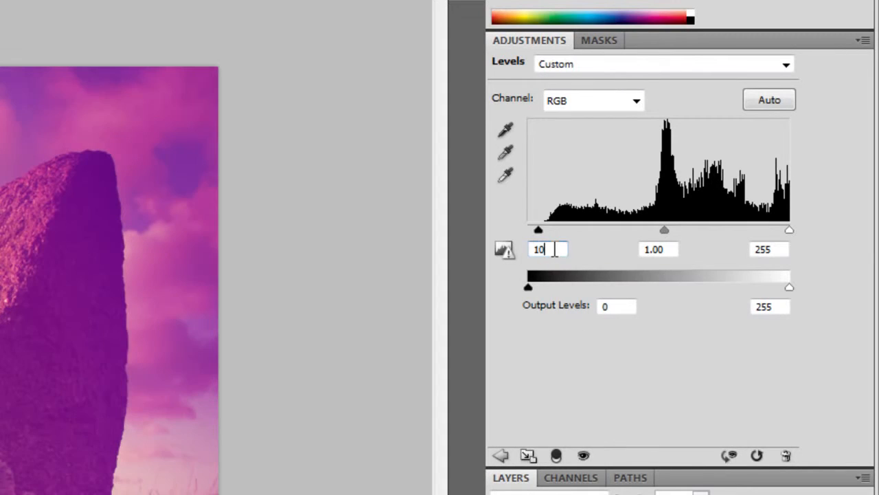
Set the Levels midtone input to 0.67 for the Red channel and 1.2 for the Green channel
left_click(611, 104)
left_click(599, 137)
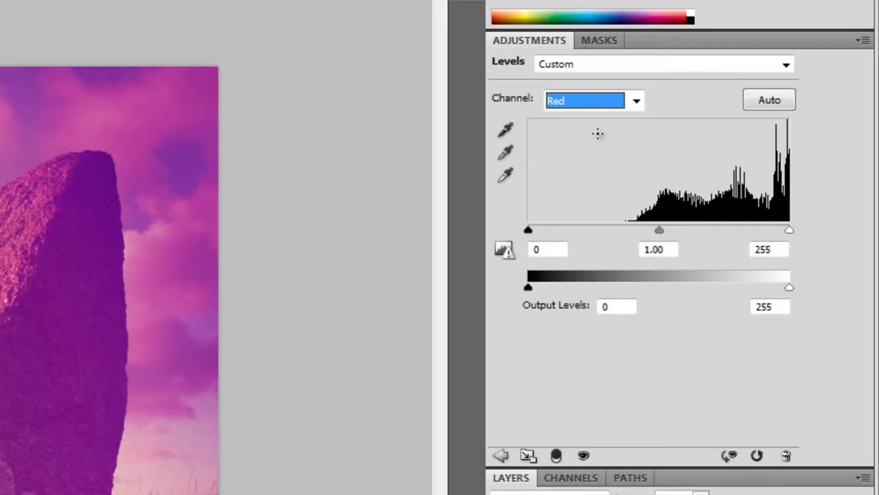
double_click(664, 250)
type("0.67")
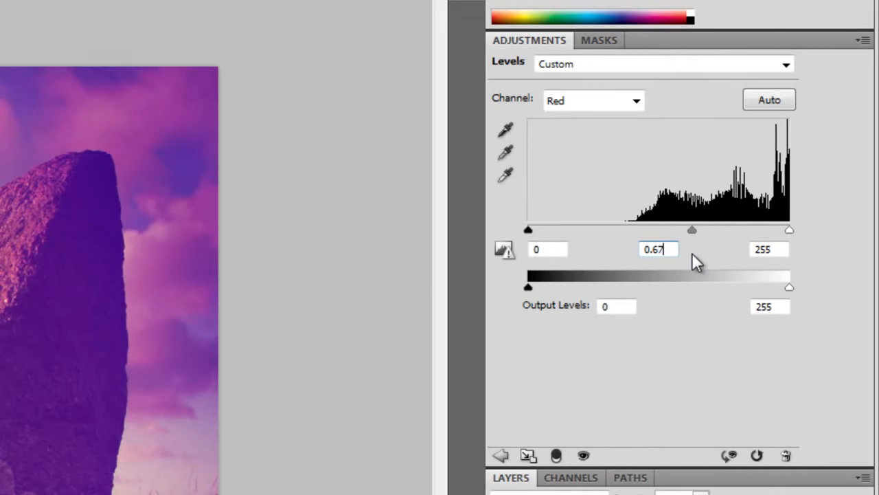
left_click(589, 102)
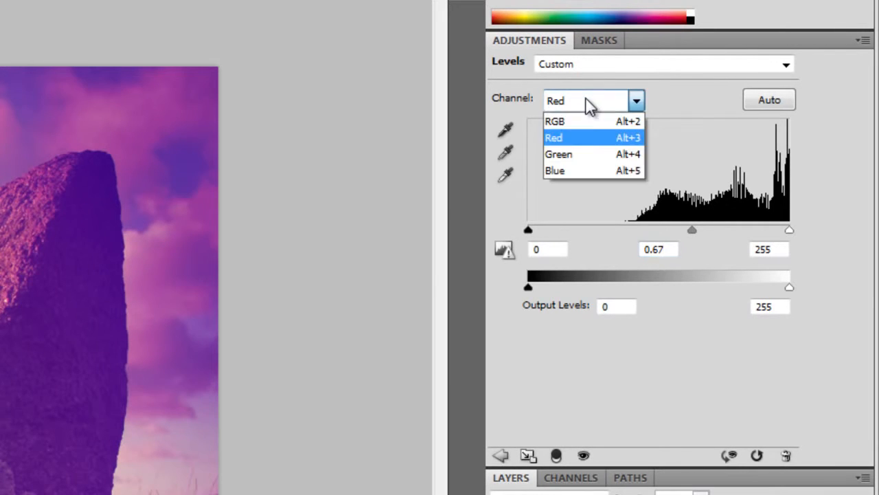
left_click(579, 153)
double_click(669, 250)
type("1.2")
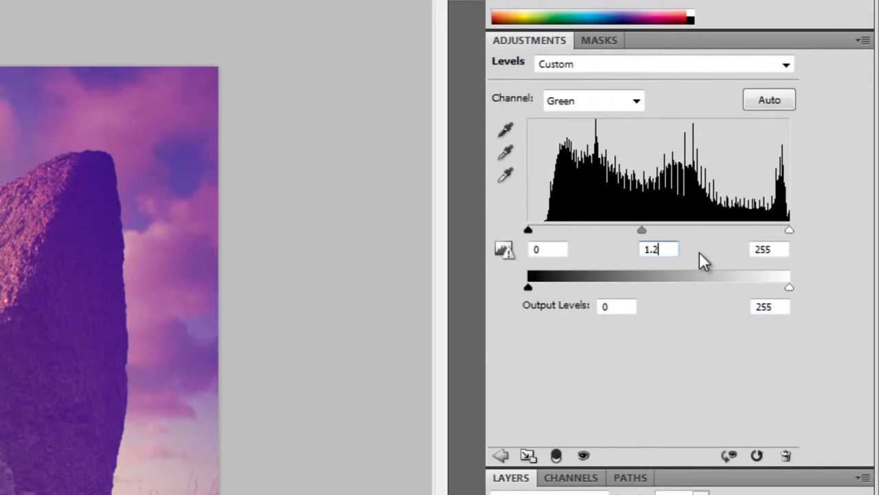
Set the Blue channel's Levels inputs to 40, 0.3 and 230, and its black output level to 40
left_click(590, 103)
left_click(575, 171)
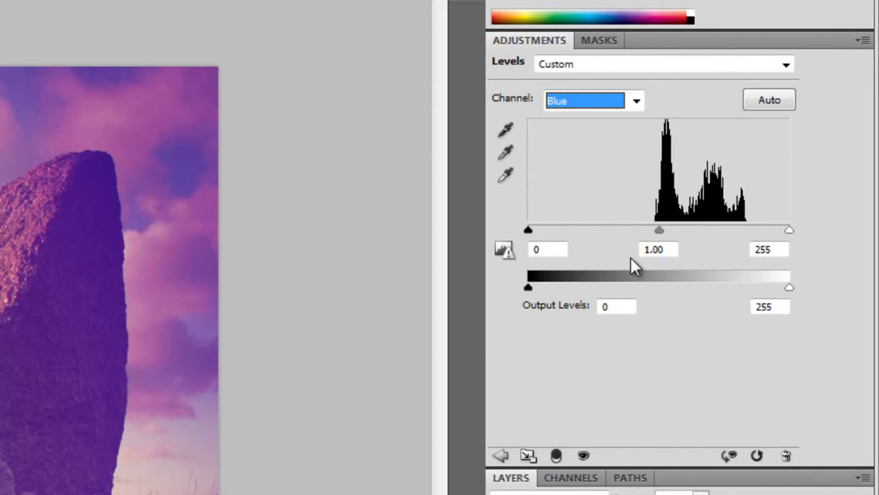
double_click(564, 248)
type("40")
key("Tab")
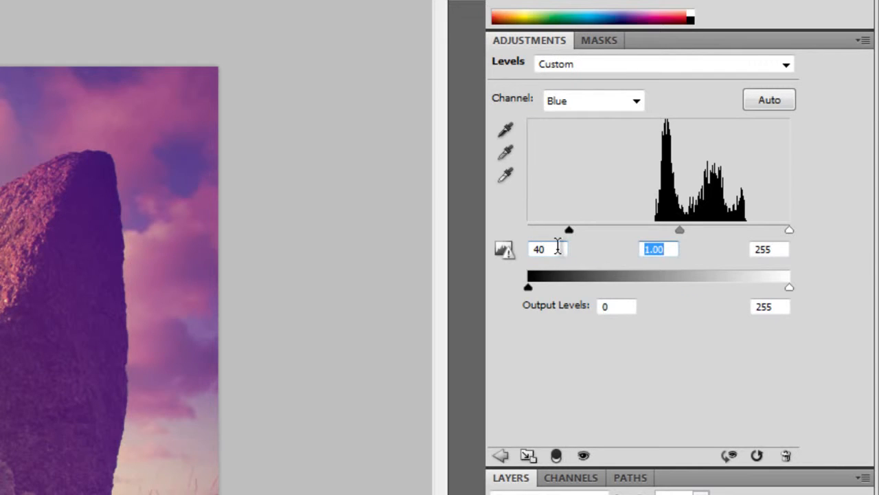
type("0.3")
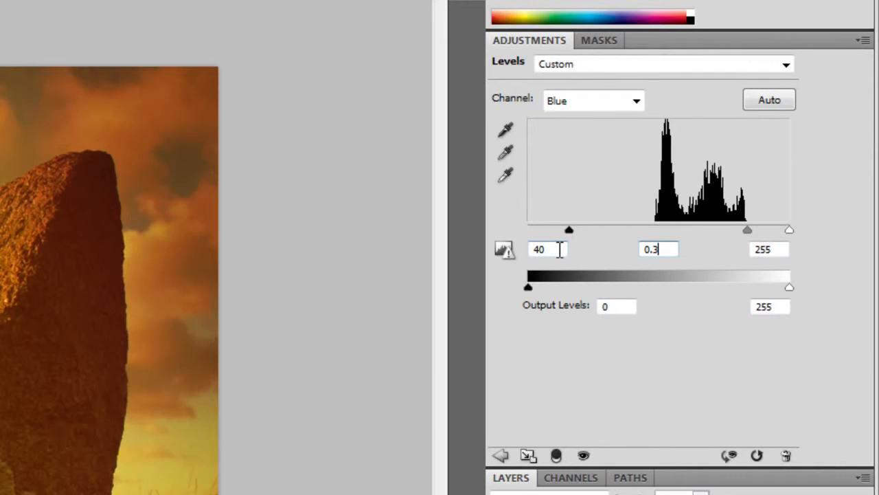
key("Tab")
type("230")
key("Tab")
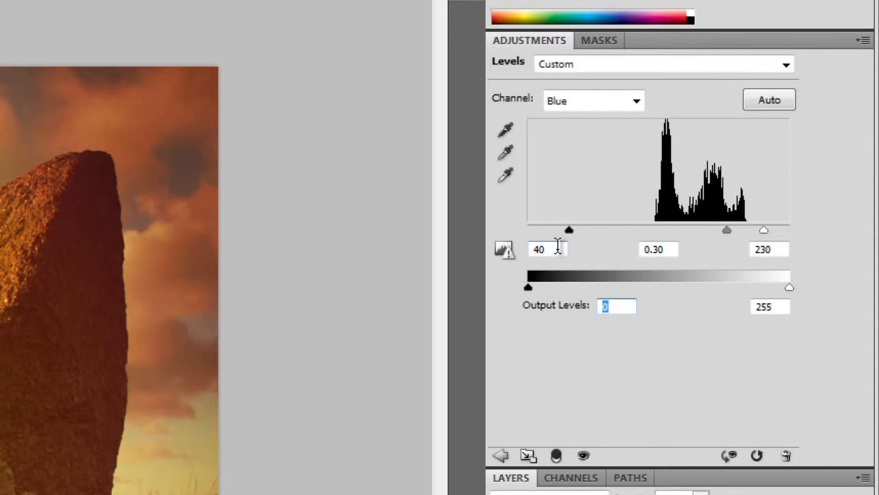
type("40")
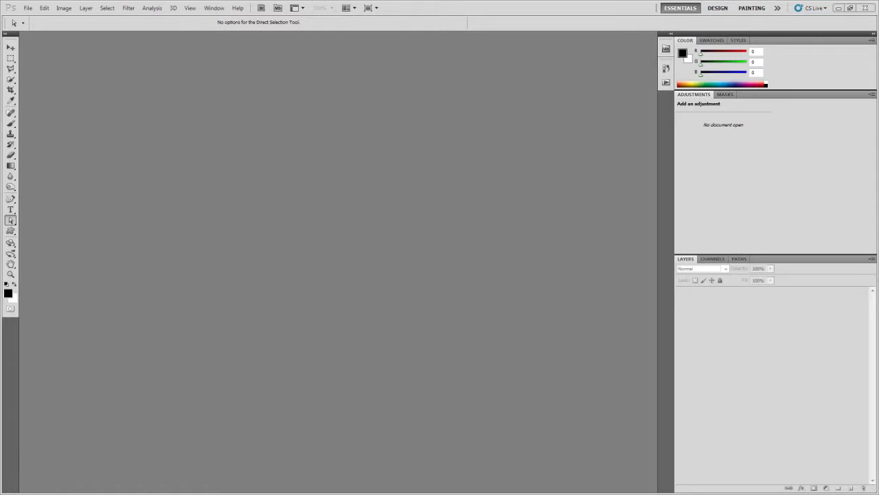
Show the Actions list and load the "3 Retro Photo Effects" action file from the temp2 folder
left_click(666, 82)
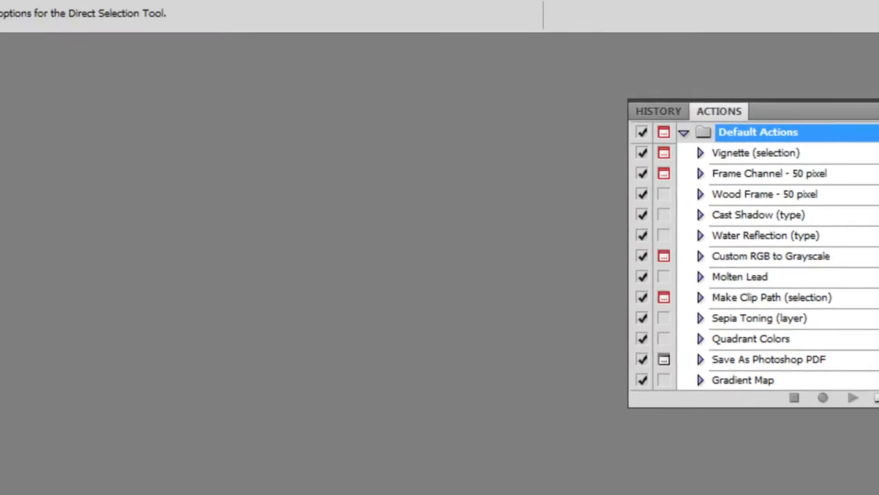
left_click(132, 21)
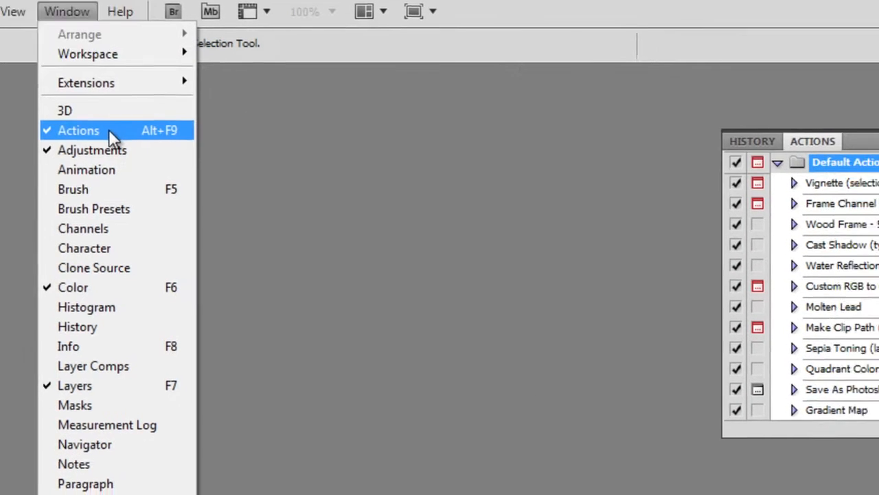
left_click(158, 137)
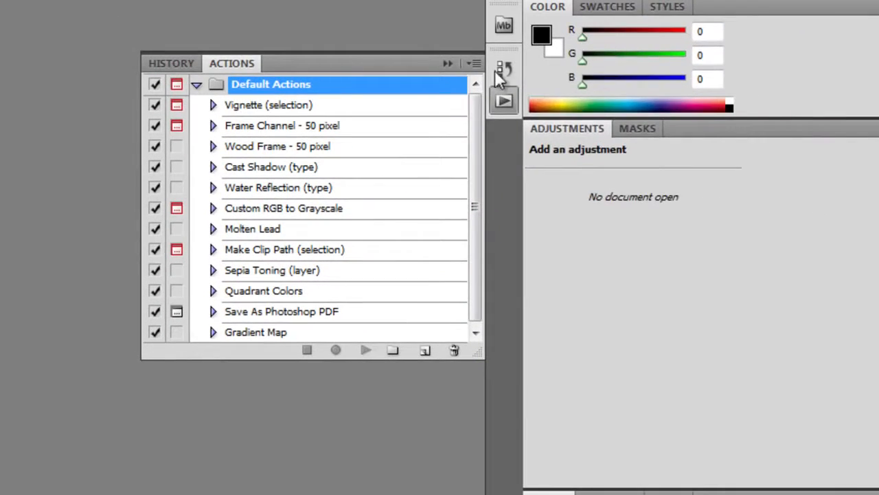
left_click(474, 63)
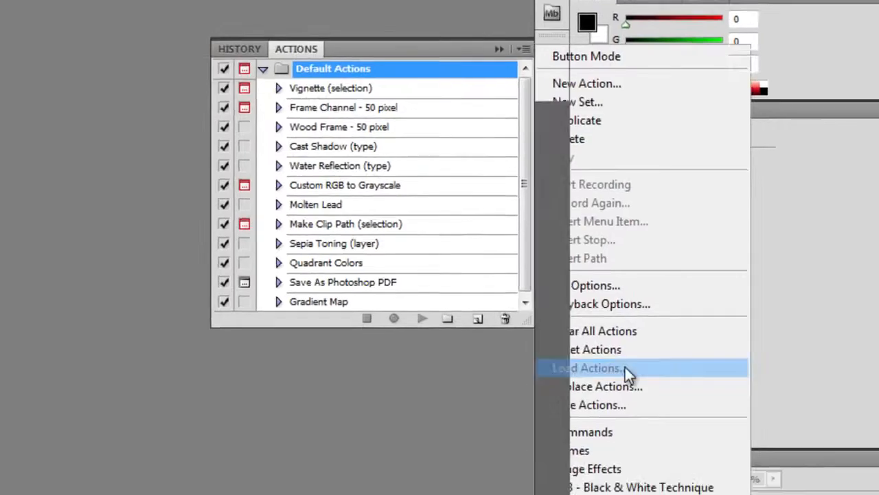
left_click(625, 367)
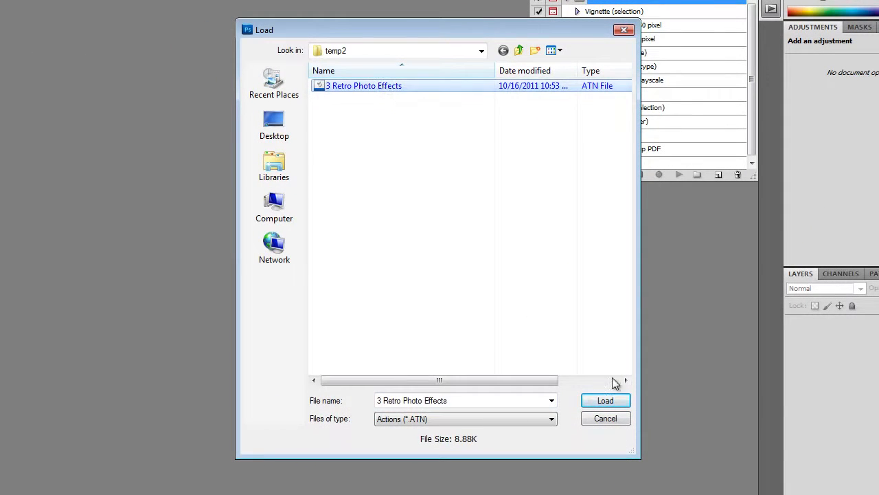
left_click(617, 399)
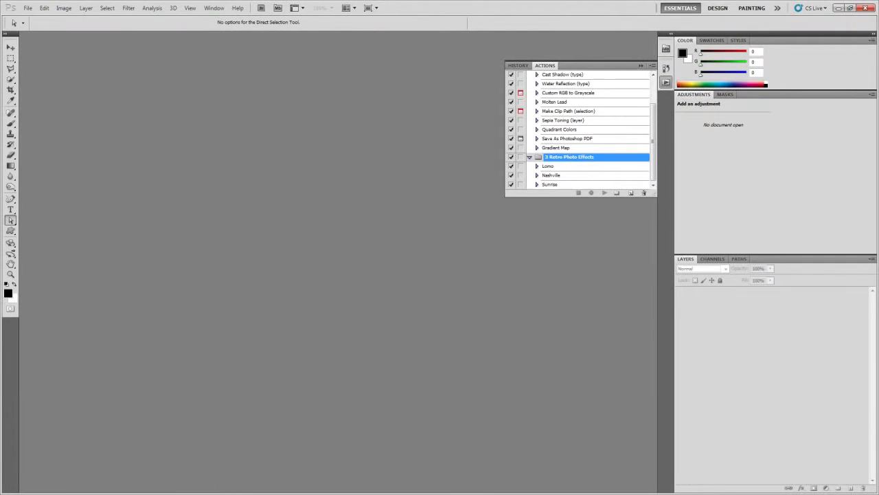
Run the Nashville action from the 3 Retro Photo Effects set on the beach photo
left_click_drag(878, 293, 582, 286)
left_click(547, 175)
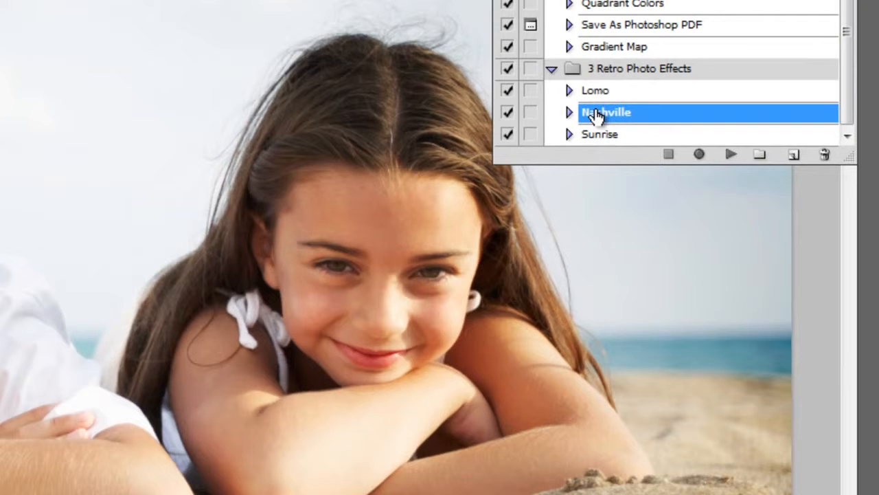
left_click(727, 154)
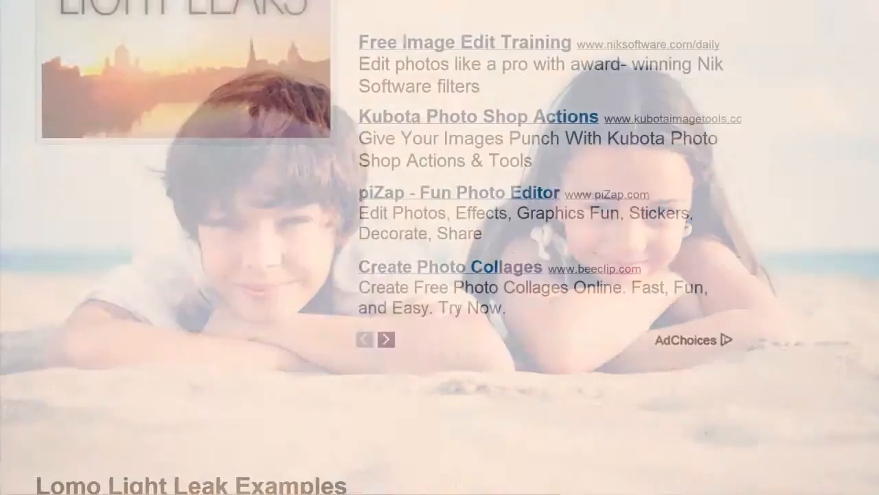
scroll(459, 311, "down", 15)
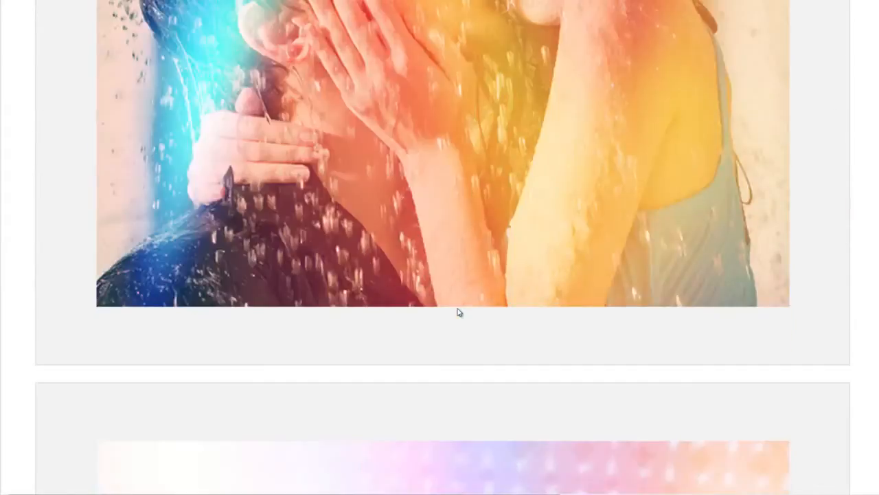
In Chrome, download the Light Leaks zip archive from the website link on the tutorial page and save it in the temp folder
scroll(459, 313, "down", 20)
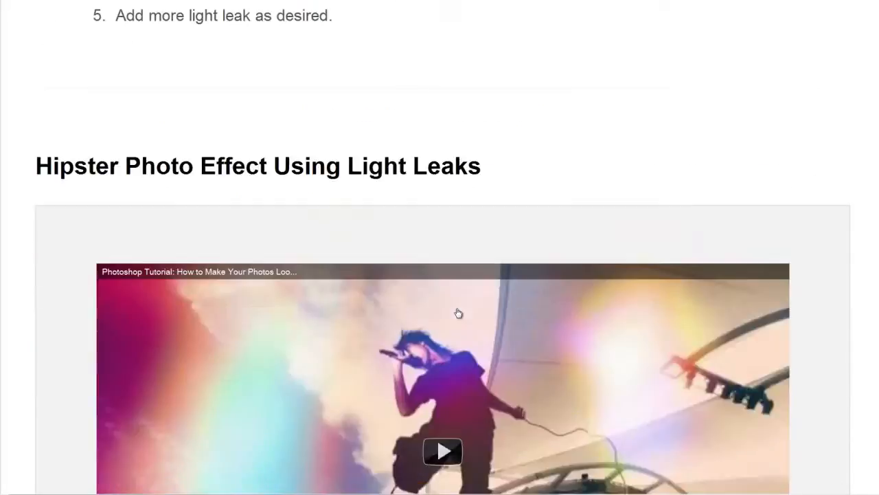
scroll(459, 312, "down", 10)
right_click(350, 260)
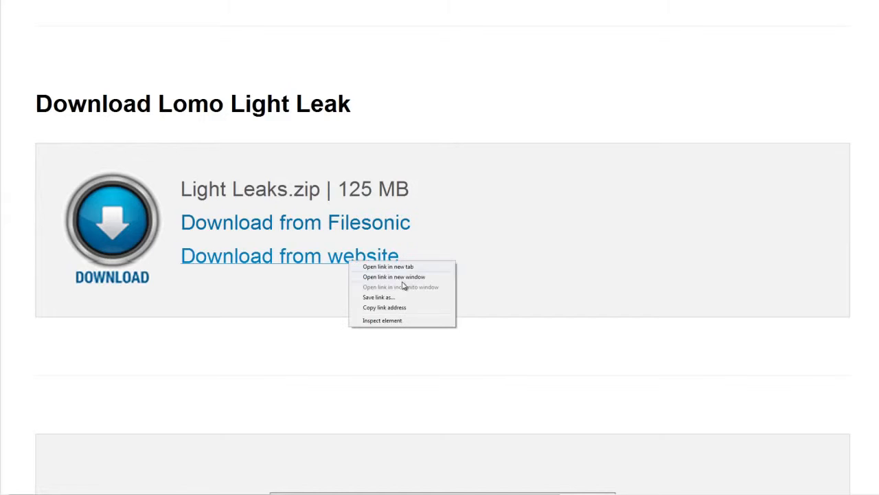
left_click(396, 299)
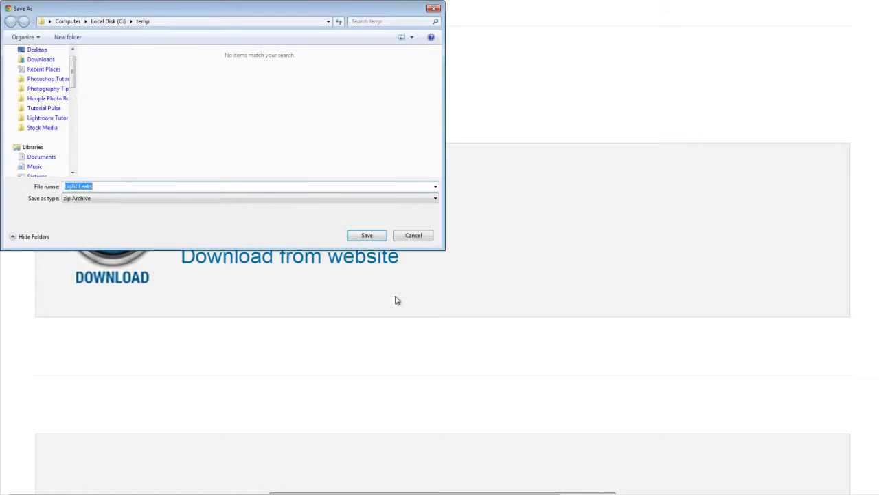
left_click(366, 235)
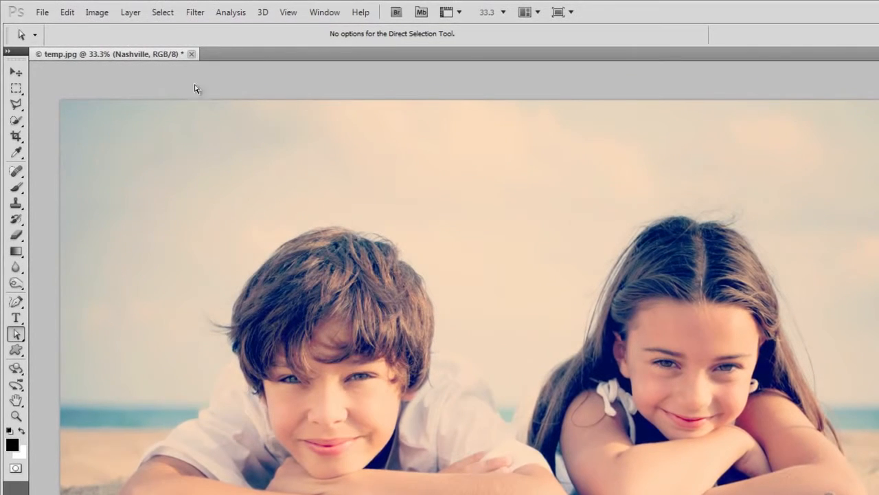
In Photoshop, place the Light Leak (41) image from the temp folder over the beach photo
left_click(40, 13)
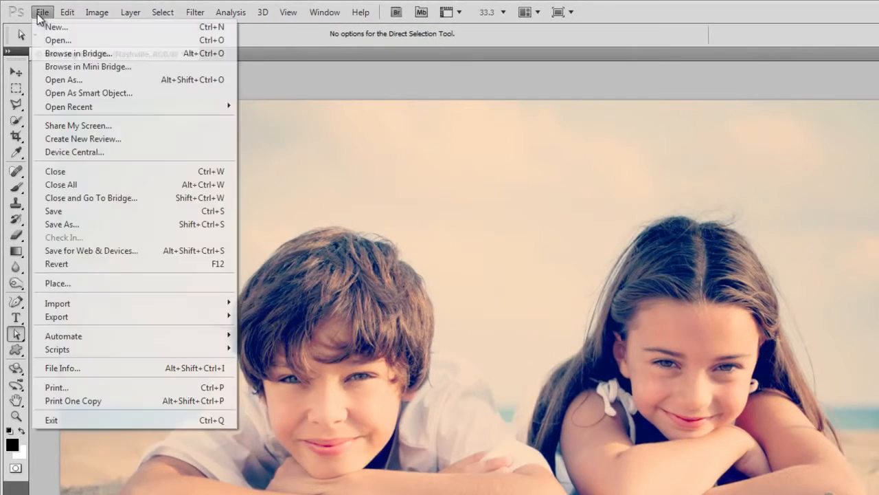
left_click(100, 287)
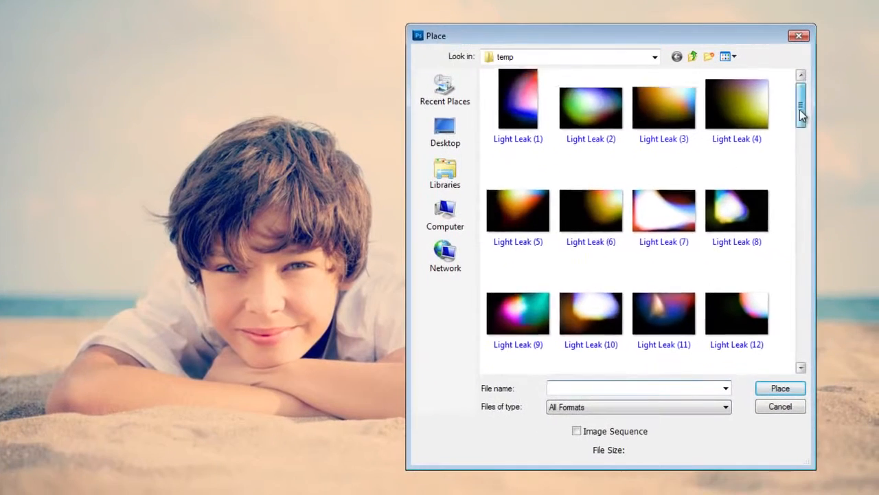
left_click_drag(864, 204, 865, 350)
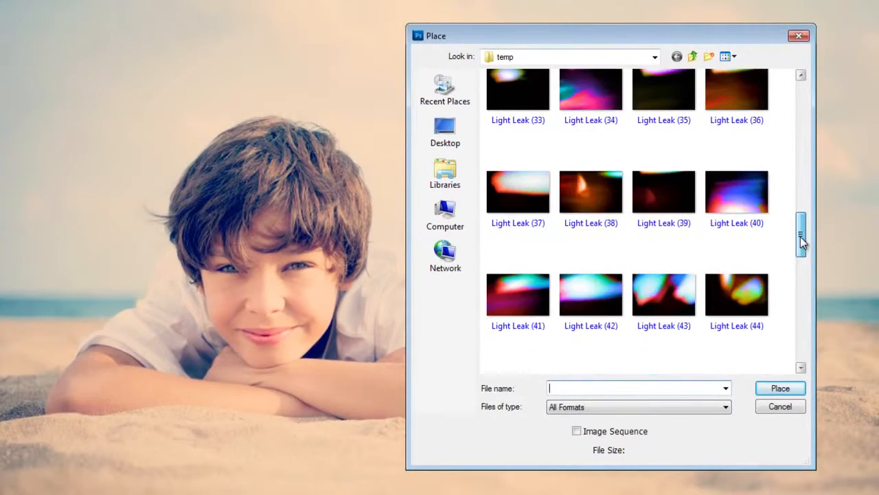
double_click(516, 297)
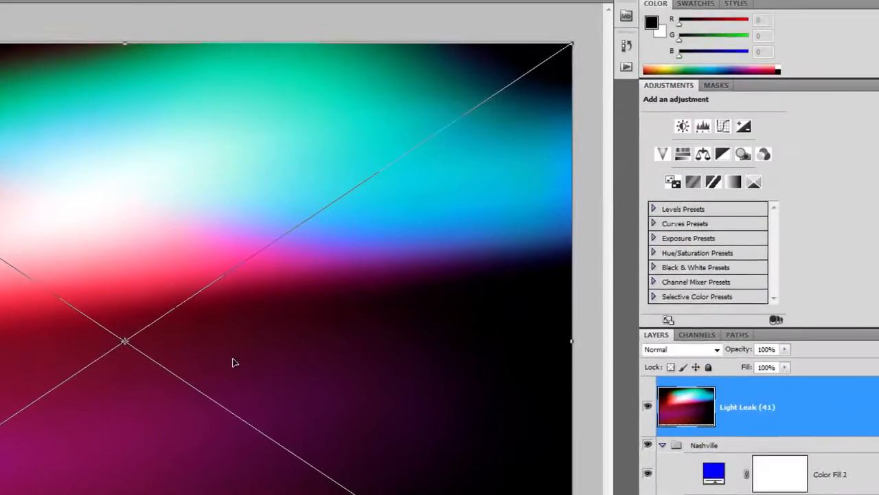
Change the Light Leak (41) layer's blend mode so its black areas drop out over the photo, and commit the placement
left_click(678, 349)
left_click(663, 103)
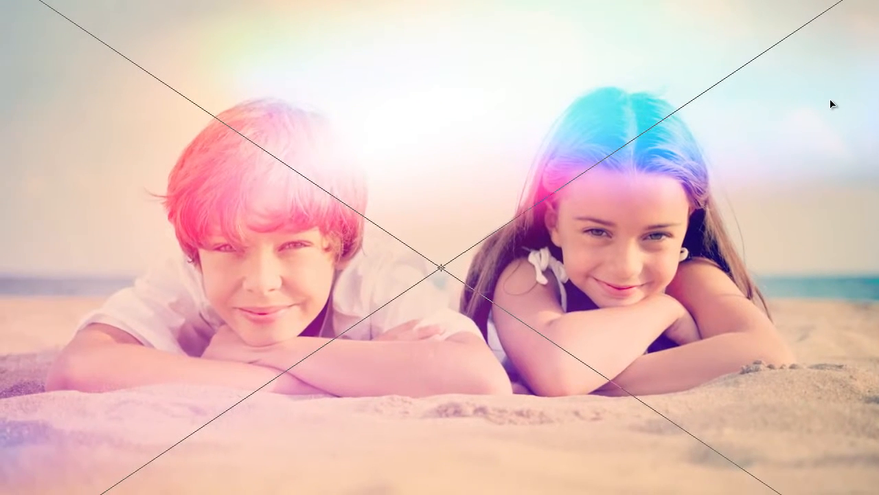
key("Return")
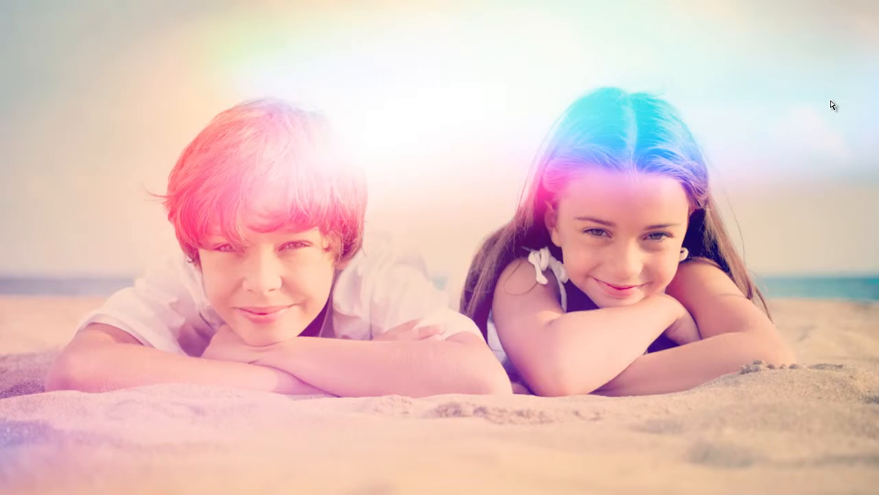